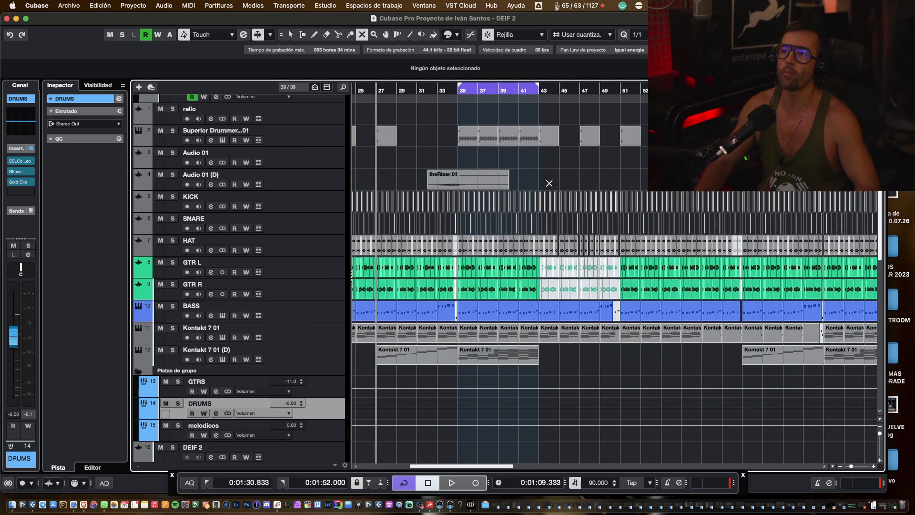
- Open the DRUMS group's channel settings and bring up its NFuse insert for inspection
click(217, 413)
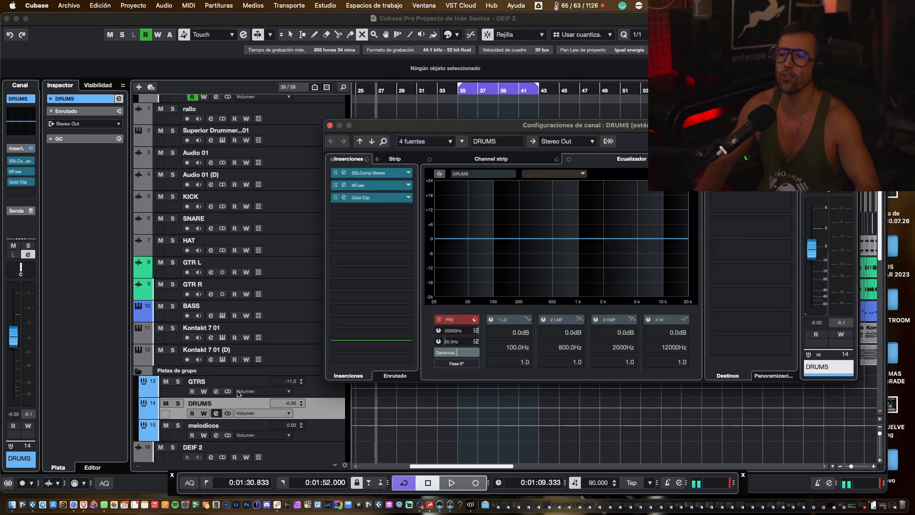
click(381, 190)
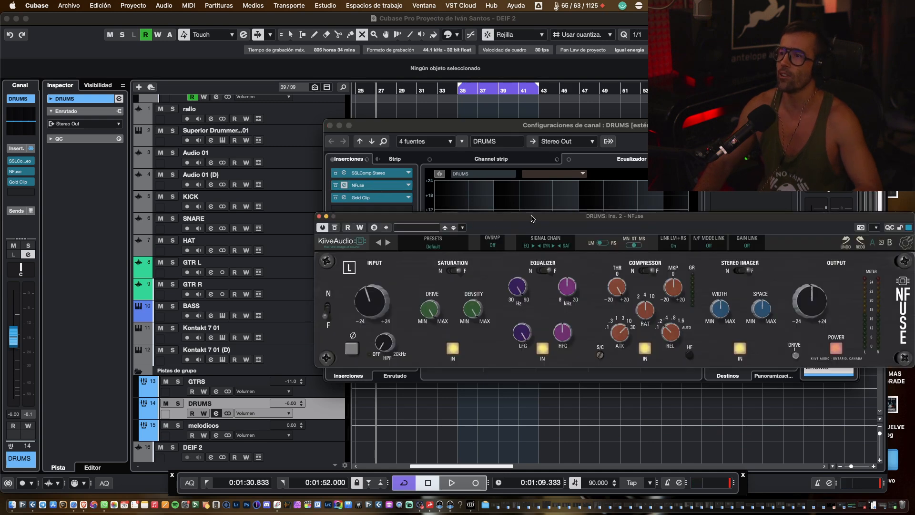
drag(532, 219, 481, 210)
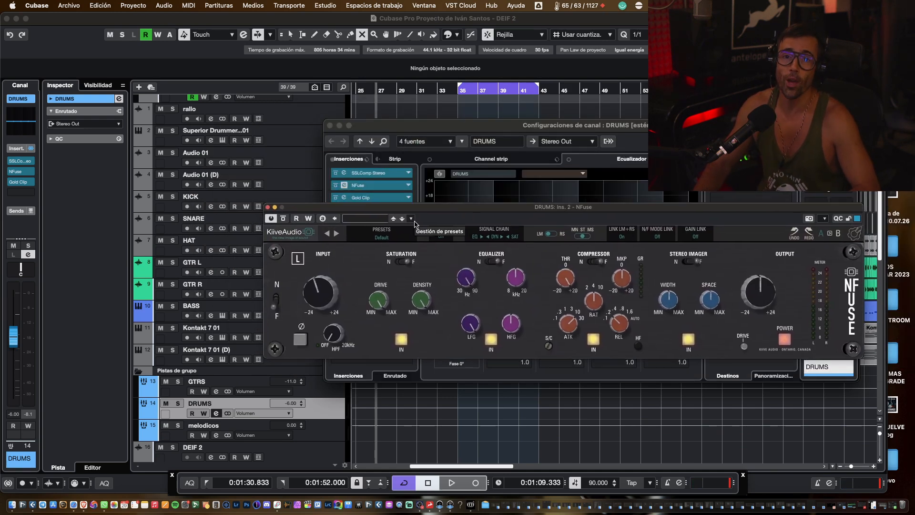
click(268, 207)
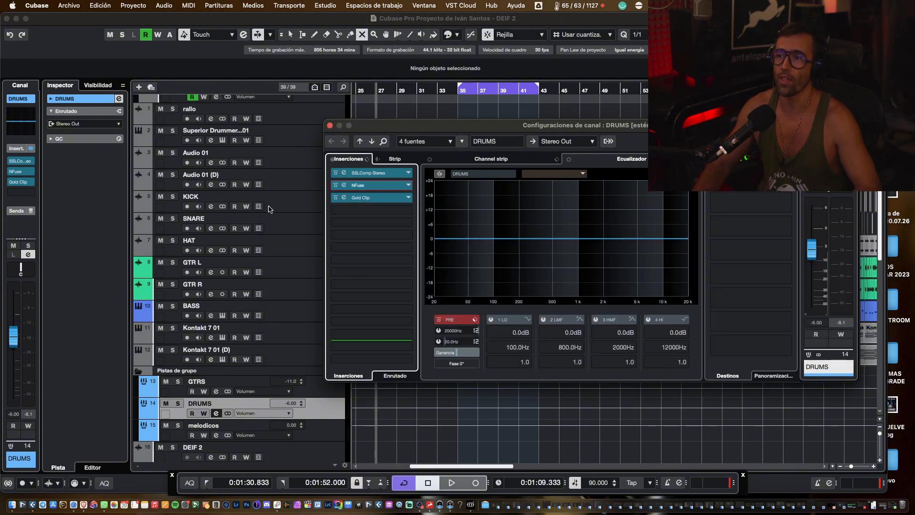
click(371, 187)
drag(621, 215, 572, 201)
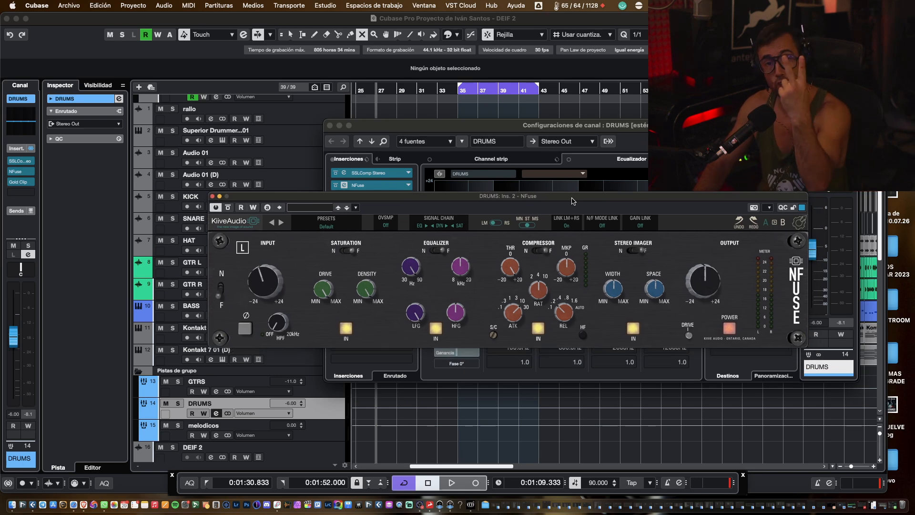
- Switch NFuse's input/output, saturation, equalizer, compressor and stereo imager sections to the N model
click(220, 291)
click(347, 250)
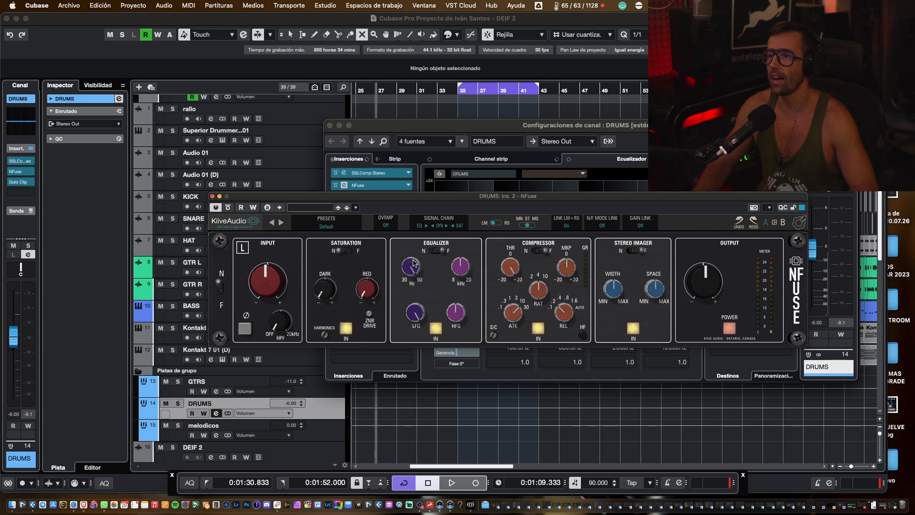
click(436, 250)
click(538, 250)
click(633, 250)
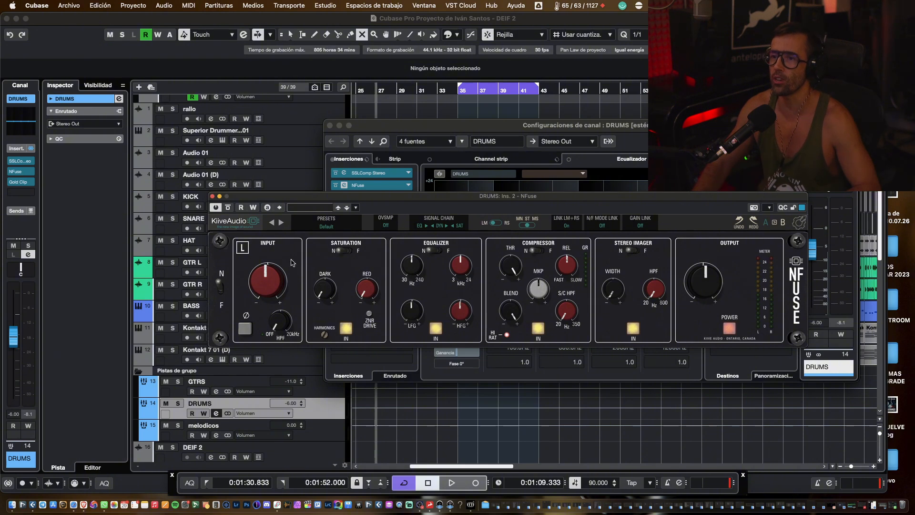
- Return NFuse's input/output, saturation, equalizer, compressor and stereo imager sections to the F model
click(222, 295)
click(355, 251)
click(432, 251)
click(536, 250)
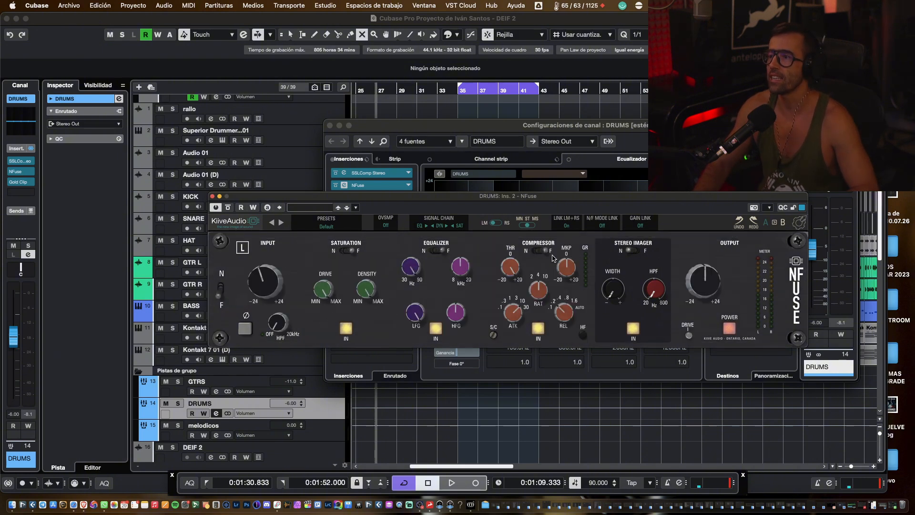
click(634, 250)
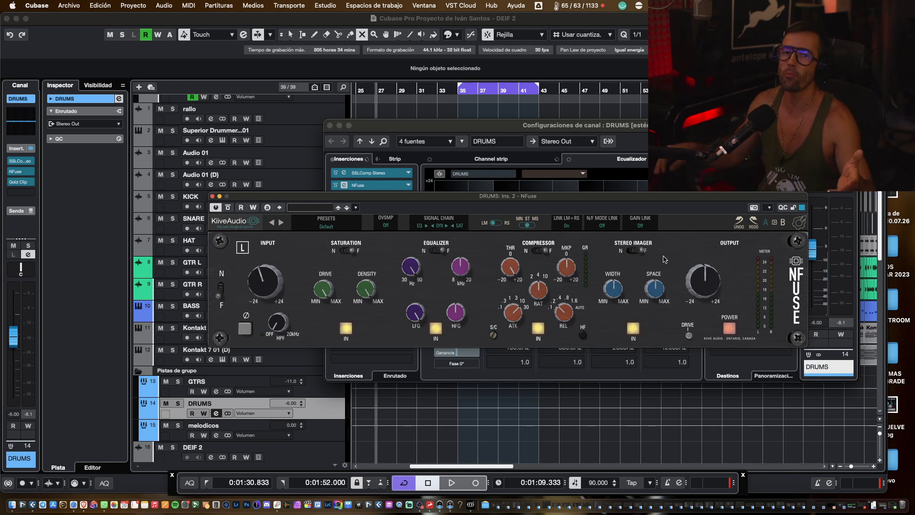
- Reposition the NFuse window, and close it along with the DRUMS channel settings
drag(629, 197, 648, 200)
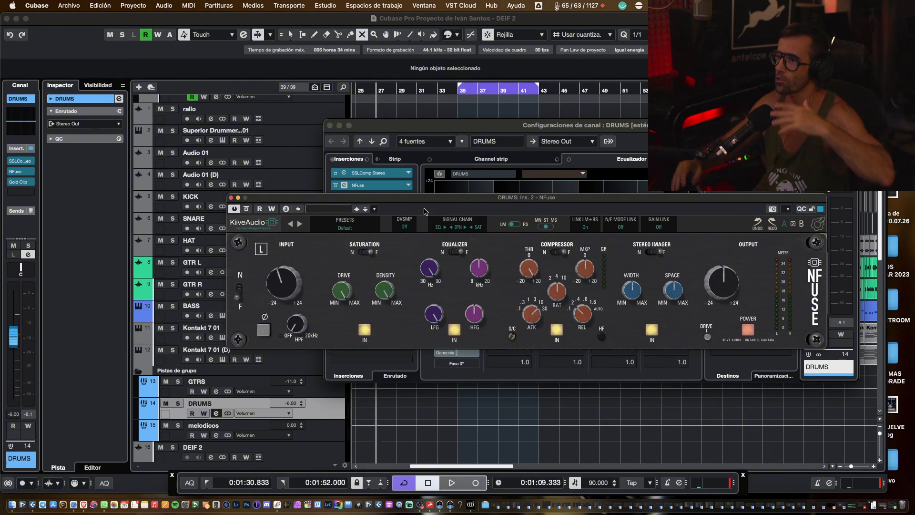
drag(425, 199, 438, 245)
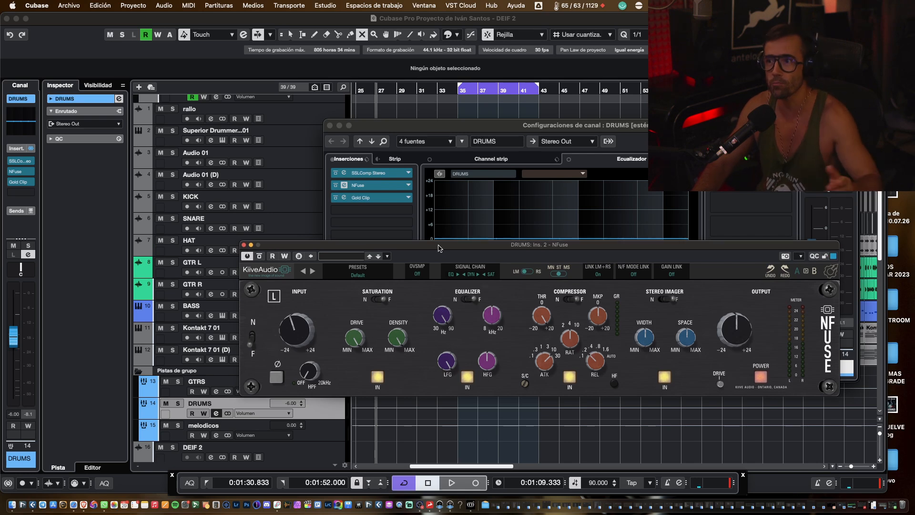
drag(439, 247, 470, 259)
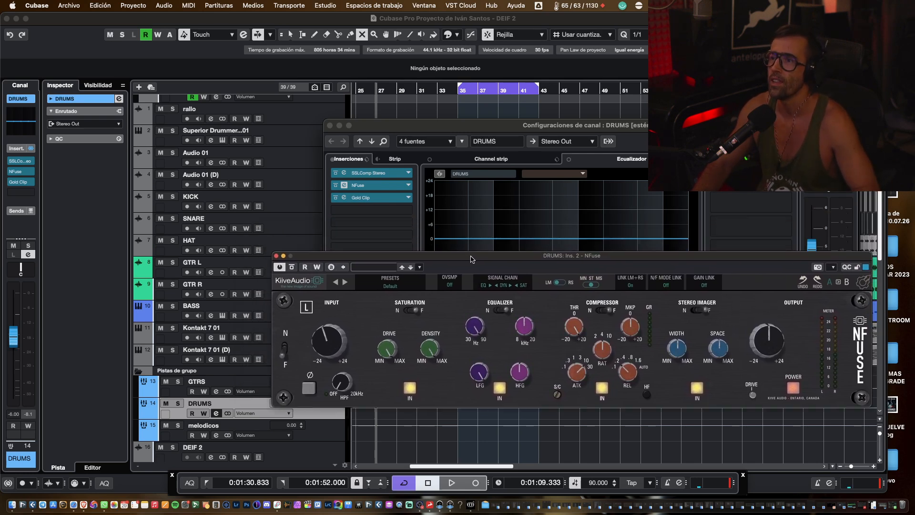
click(277, 256)
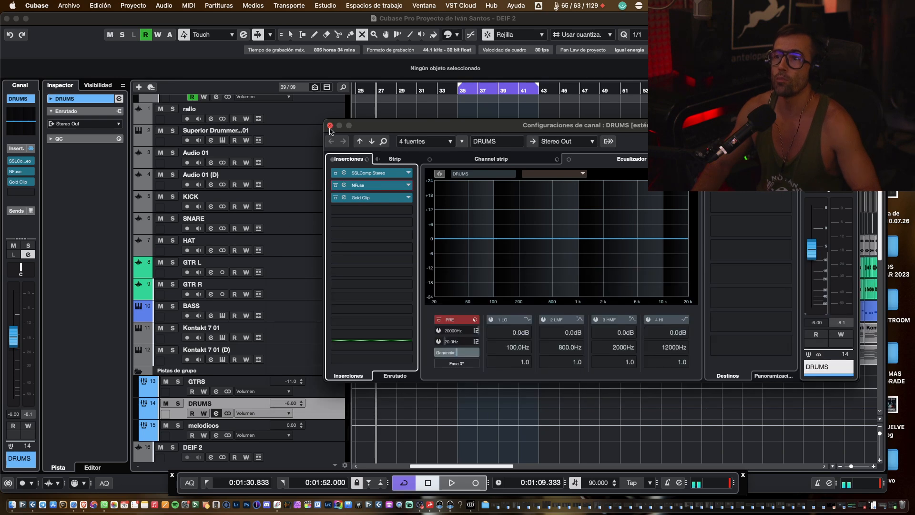
click(330, 125)
- Play the song from around bar 27 to hear the full mix
click(376, 87)
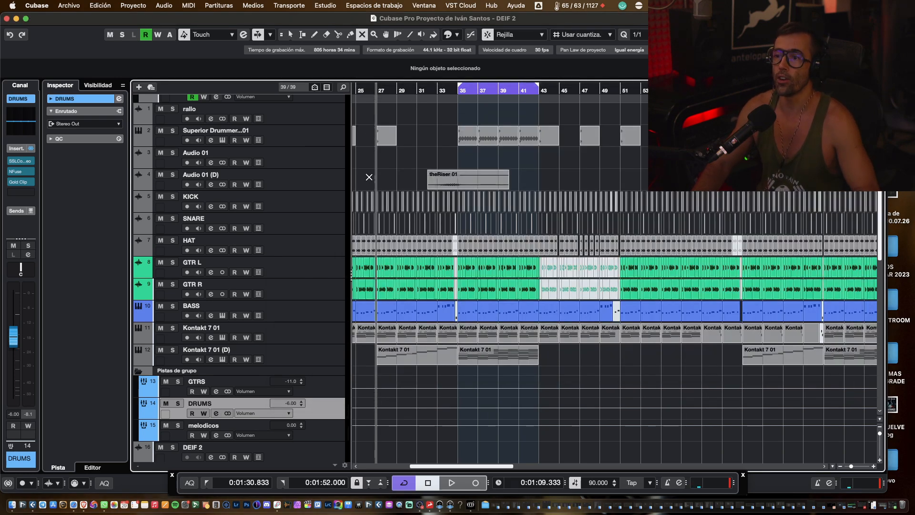
key(space)
scroll(395, 343, down, 1)
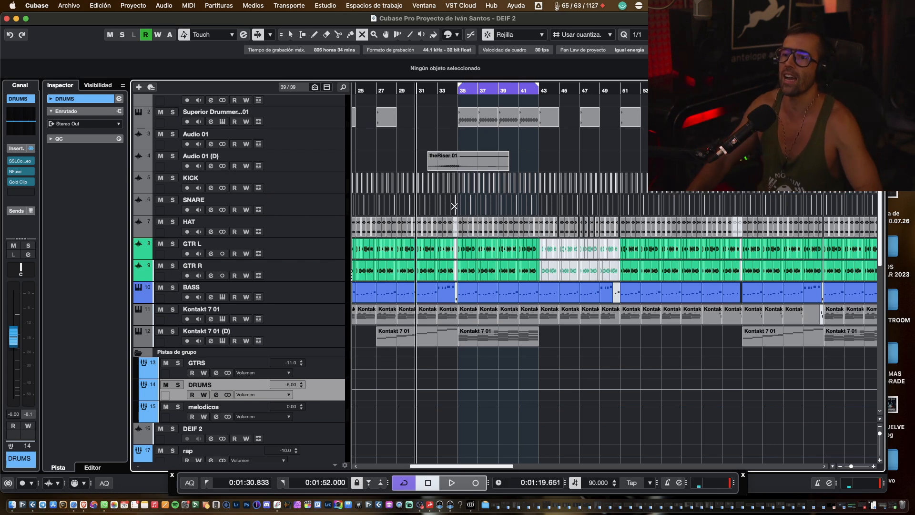
- Open the DRUMS channel's SSLComp Stereo and Gold Clip inserts and arrange their windows over the track list
click(215, 397)
click(357, 271)
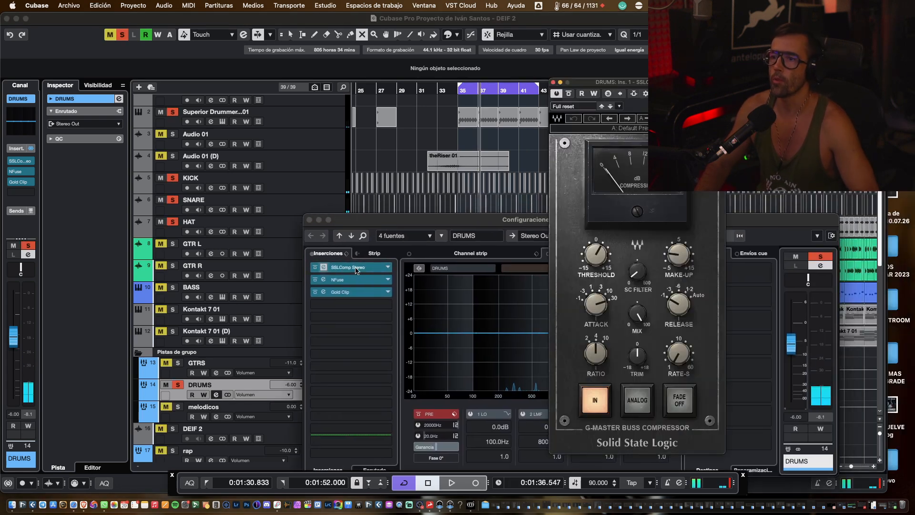
drag(636, 87, 130, 76)
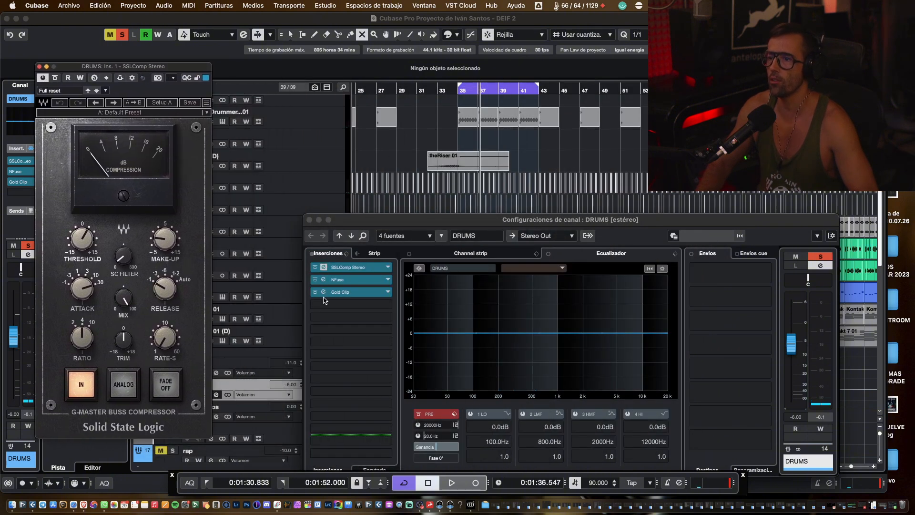
click(356, 292)
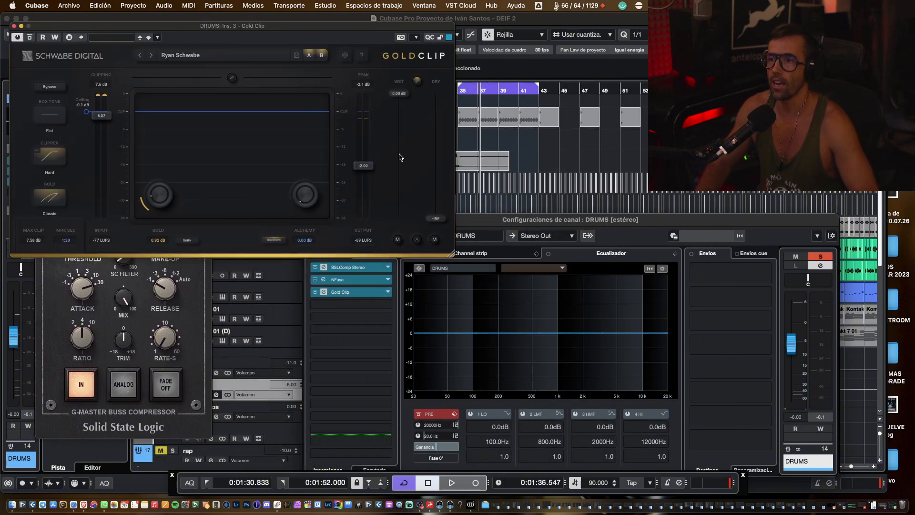
mouse_move(342, 34)
mouse_down()
mouse_move(512, 106)
mouse_move(378, 32)
mouse_move(353, 38)
mouse_up()
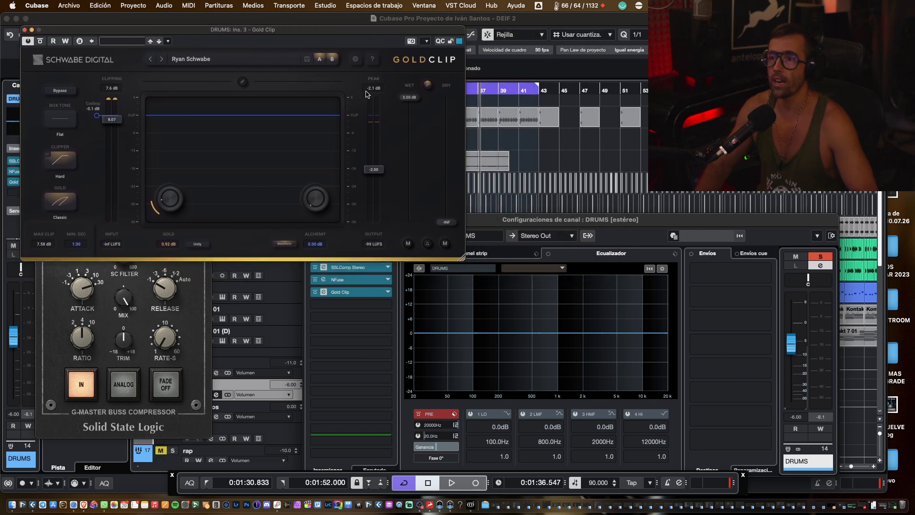
- Open the DRUMS channel's NFuse insert and place its window beside the compressor, clear of most of Gold Clip
drag(479, 225, 553, 243)
click(425, 299)
drag(420, 320, 495, 184)
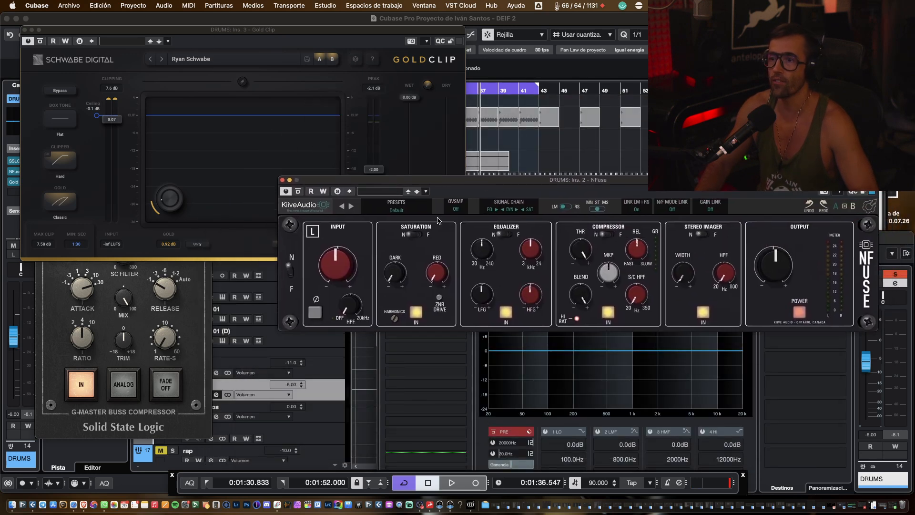
- Set every NFuse section on the drums, from input through stereo imager, to the F model
click(289, 271)
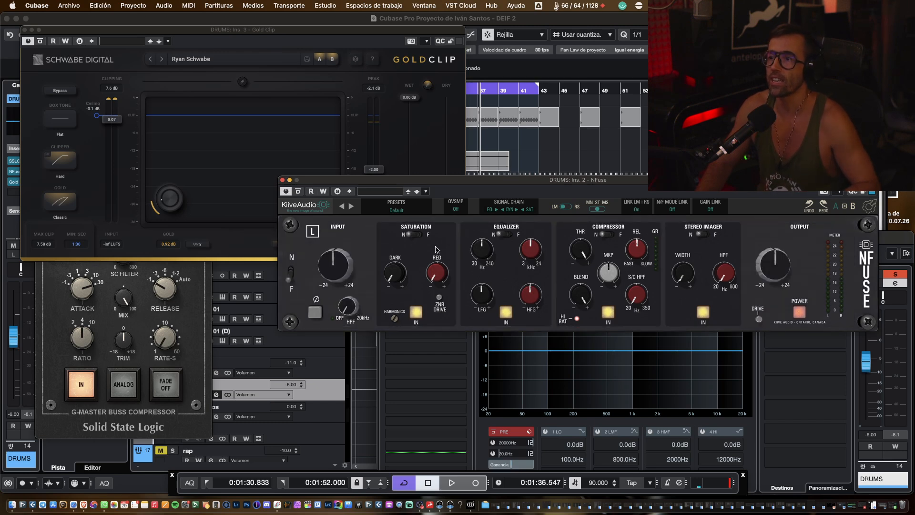
click(413, 234)
click(504, 234)
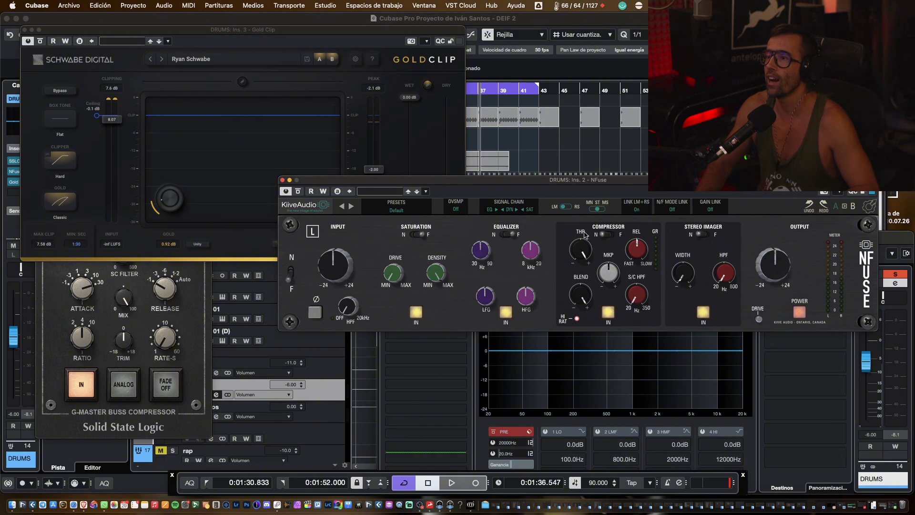
click(605, 235)
click(699, 234)
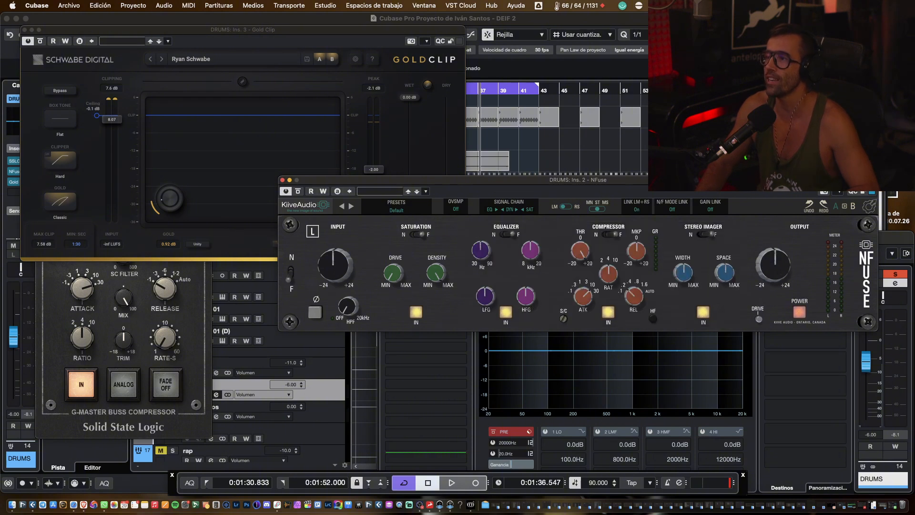
- While auditioning the drums, set NFuse's input gain to about 2.99 dB and its output to about -4.94 dB
drag(539, 179, 504, 228)
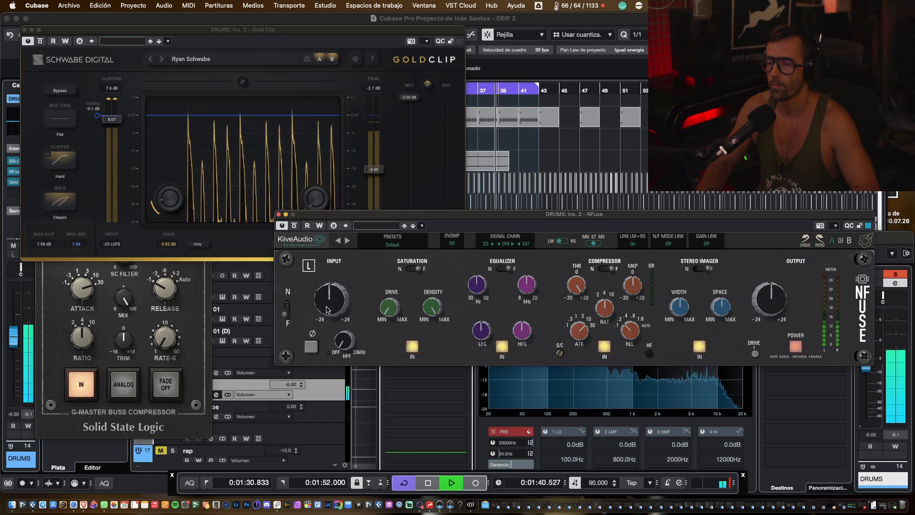
key(space)
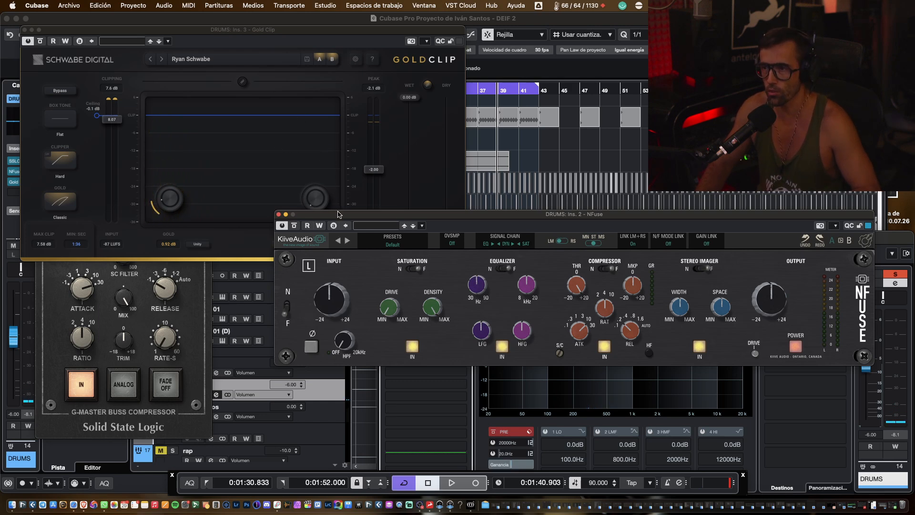
drag(338, 214, 346, 217)
key(space)
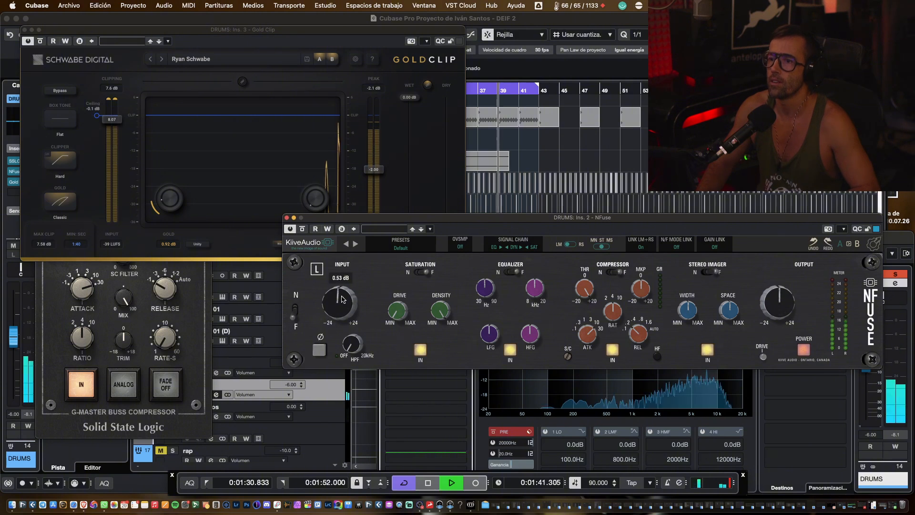
drag(341, 300, 345, 298)
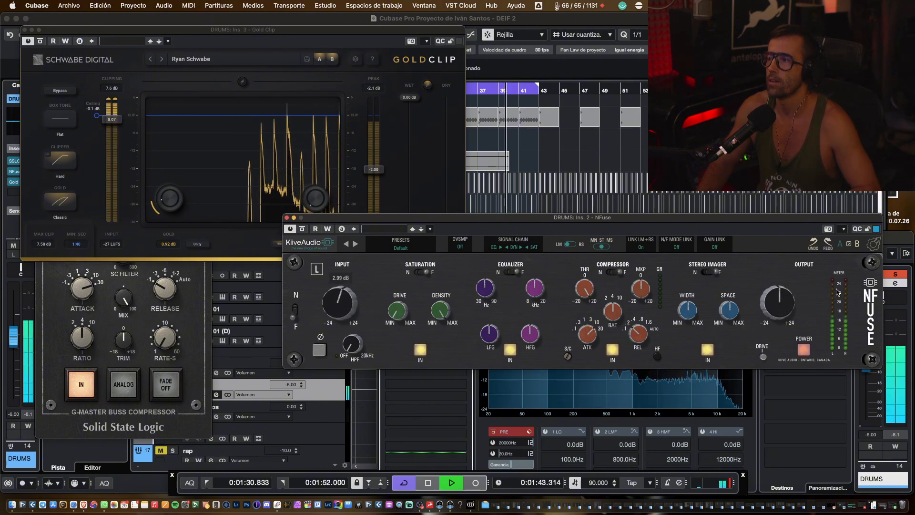
drag(778, 297, 775, 304)
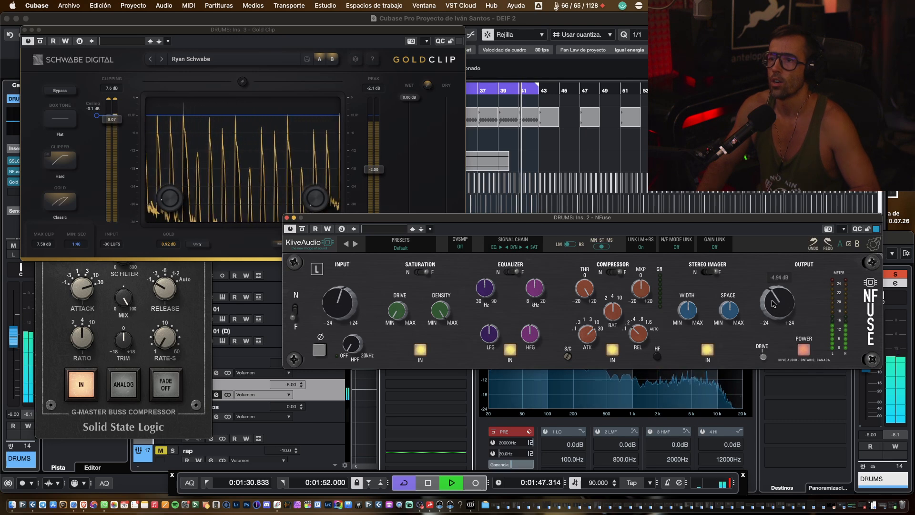
key(space)
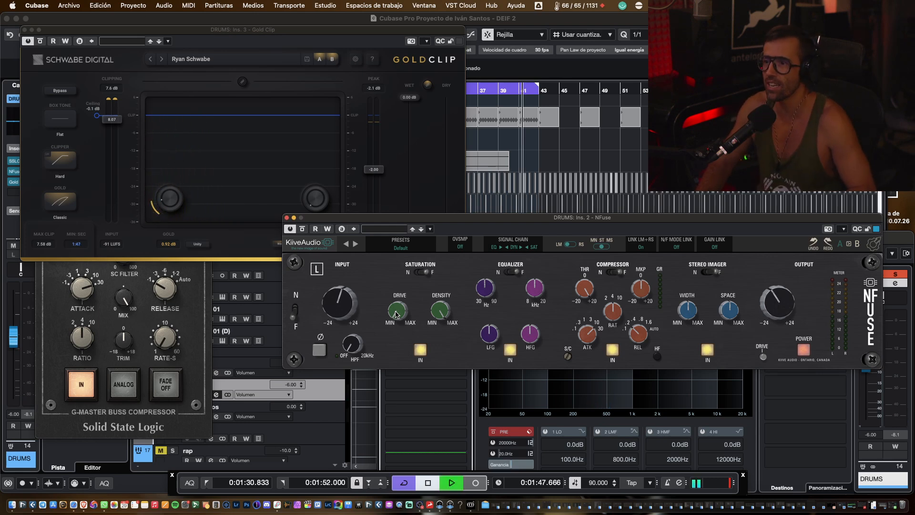
- Play the drums and set NFuse's saturation Drive to 10.00
key(space)
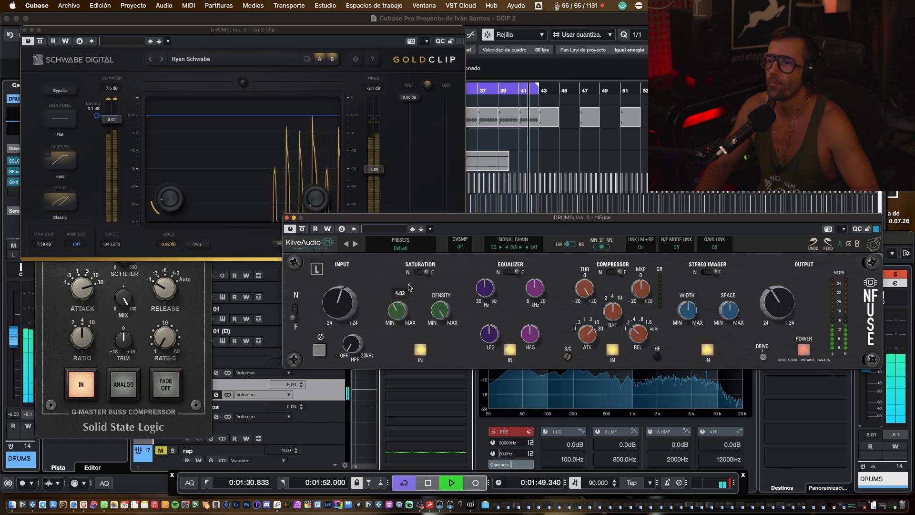
drag(409, 287, 448, 242)
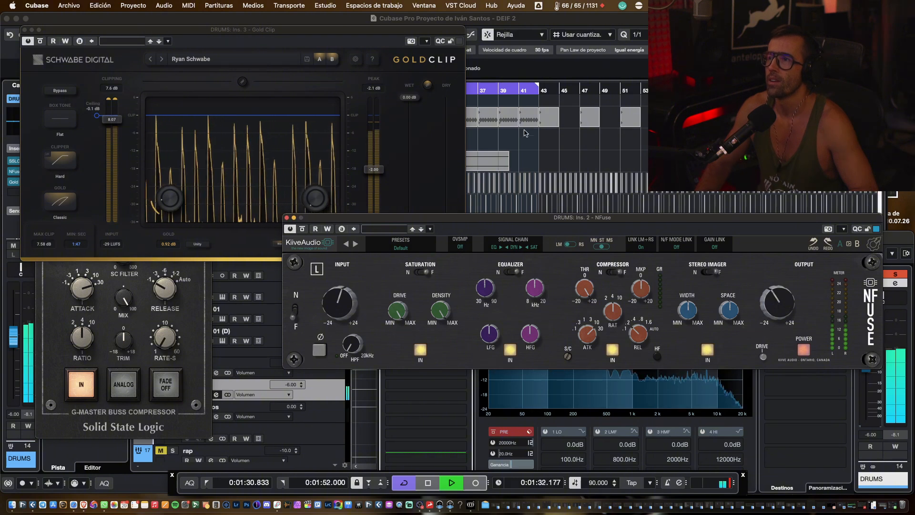
key(space)
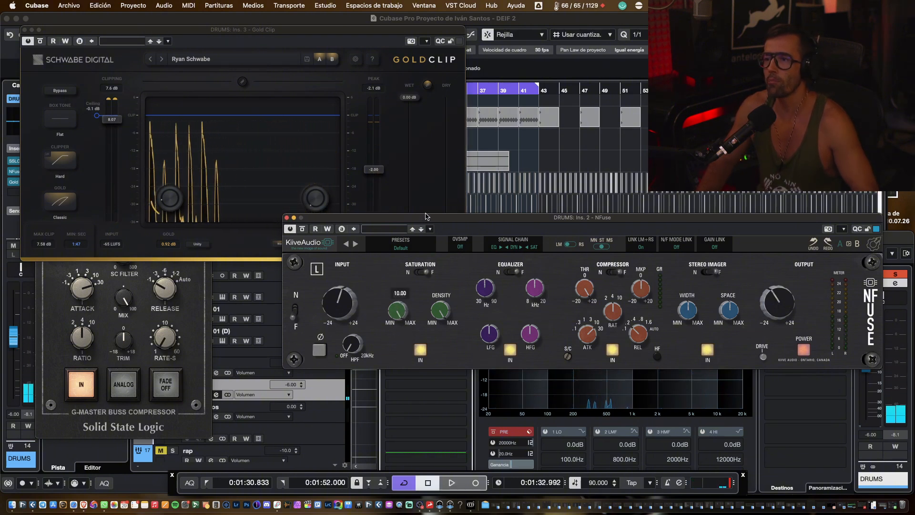
- Move Gold Clip aside, place the playback position at bar 35 and bring NFuse to the front
drag(438, 29, 382, 30)
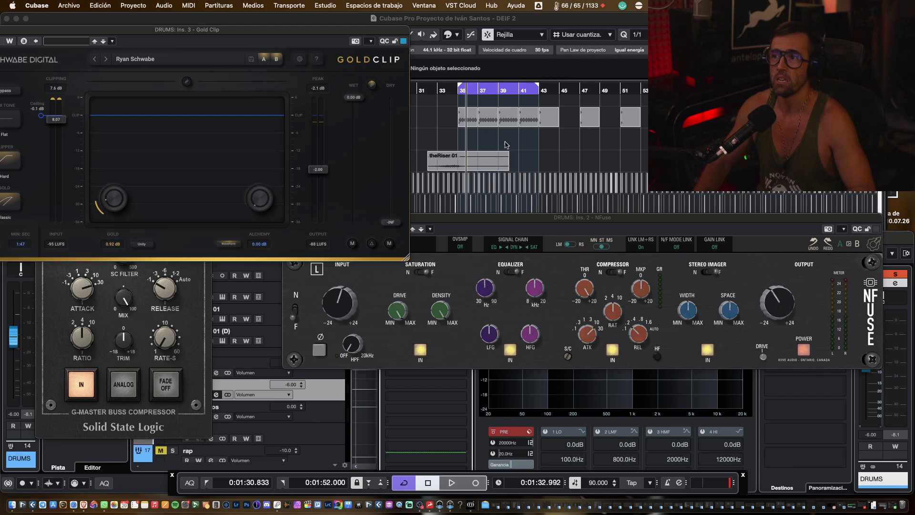
click(464, 98)
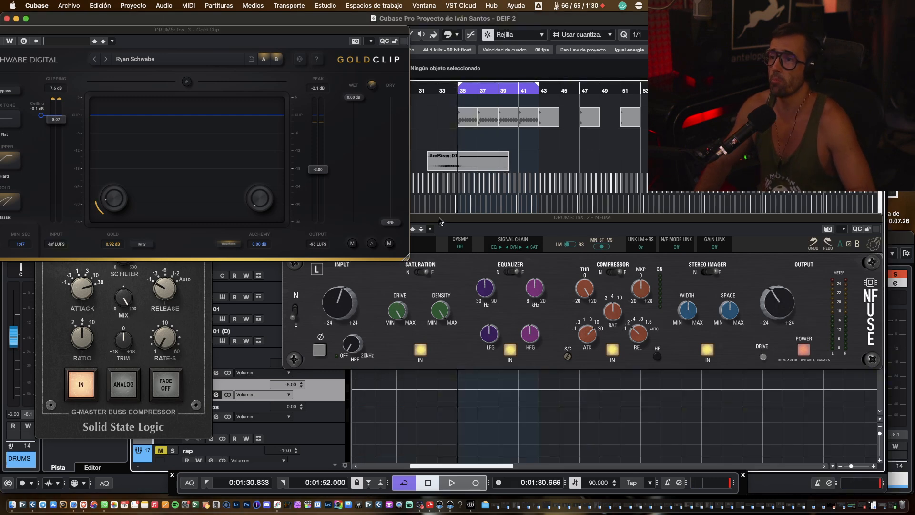
drag(439, 221, 438, 220)
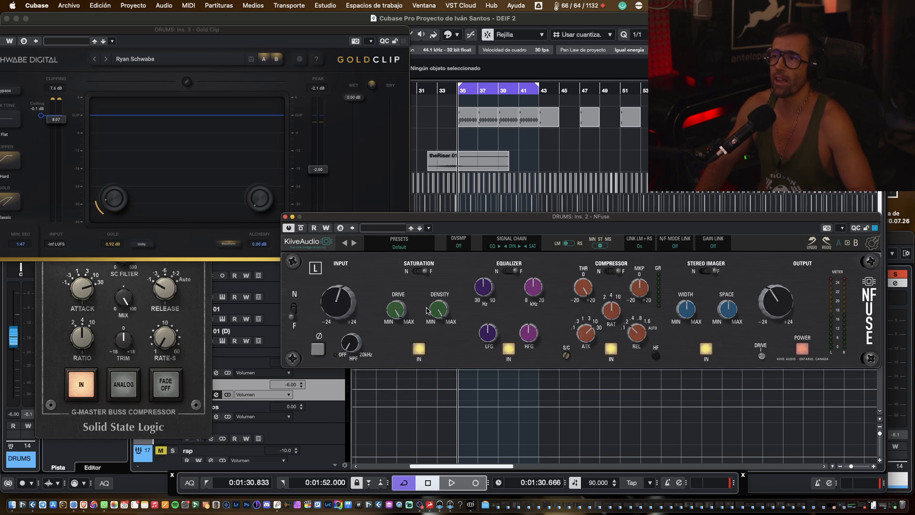
- Play the drums and raise NFuse's input gain slightly further while auditioning, checking the output level before stopping
key(space)
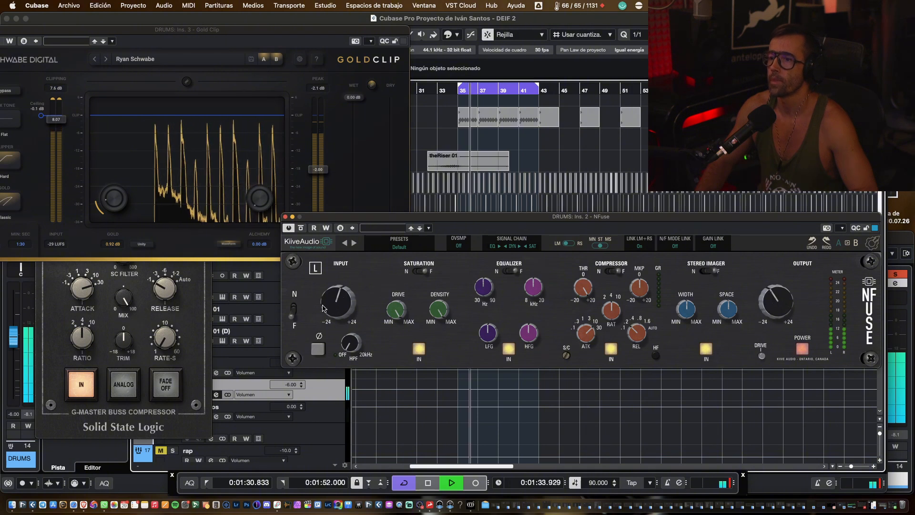
drag(323, 308, 329, 304)
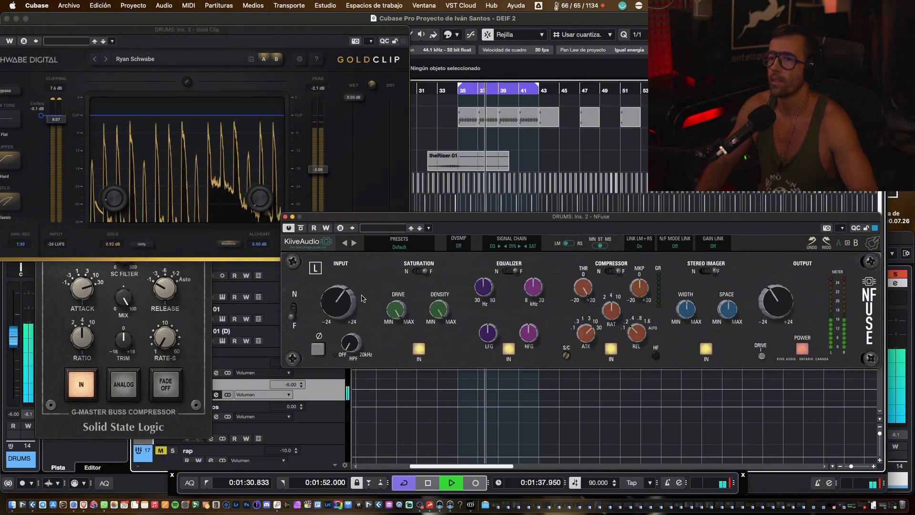
mouse_move(768, 299)
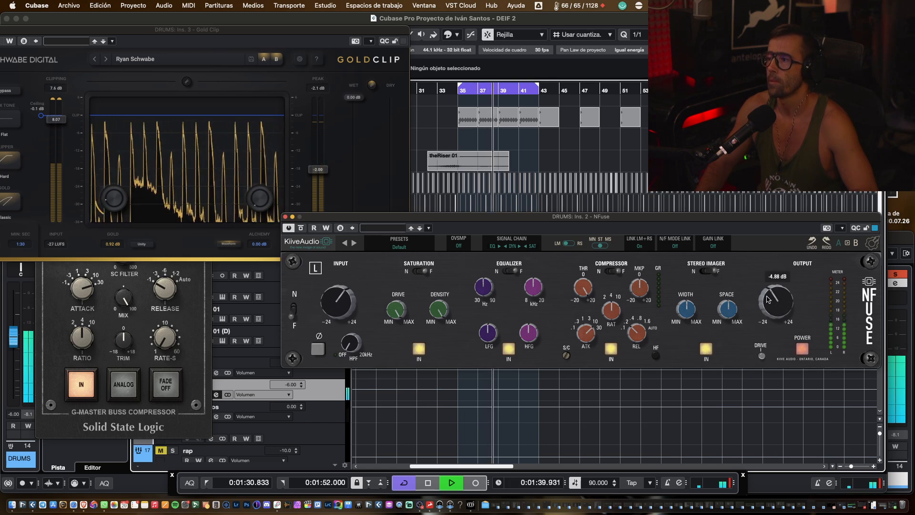
key(space)
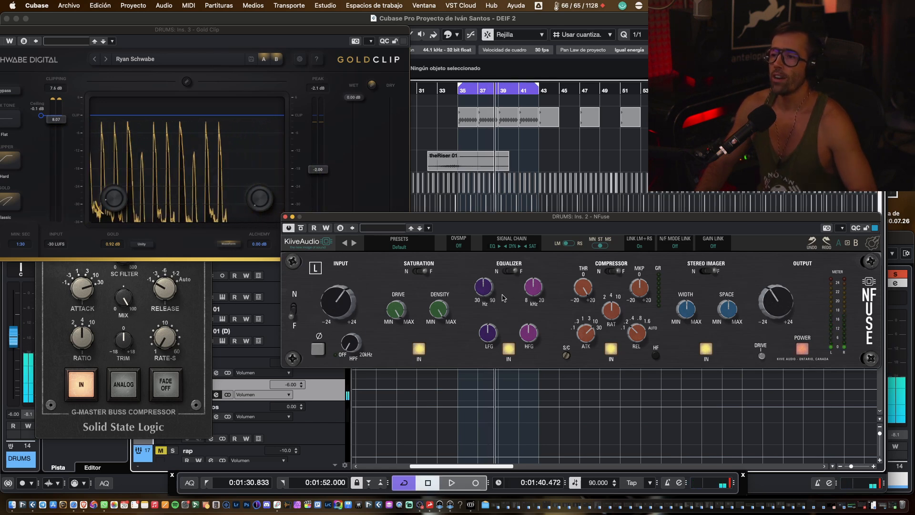
- Reposition NFuse and, while auditioning the drums, raise the equalizer's low-band frequency to the 90 Hz end of its range
drag(491, 219, 445, 228)
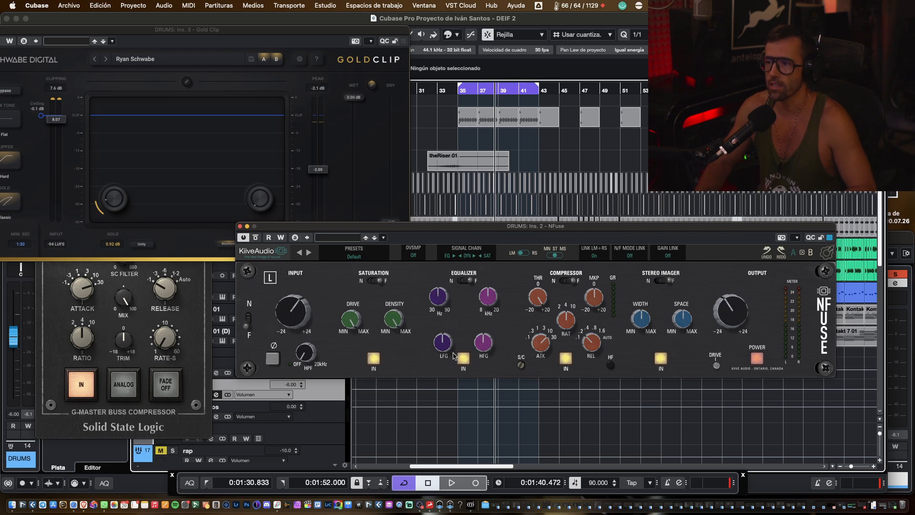
key(space)
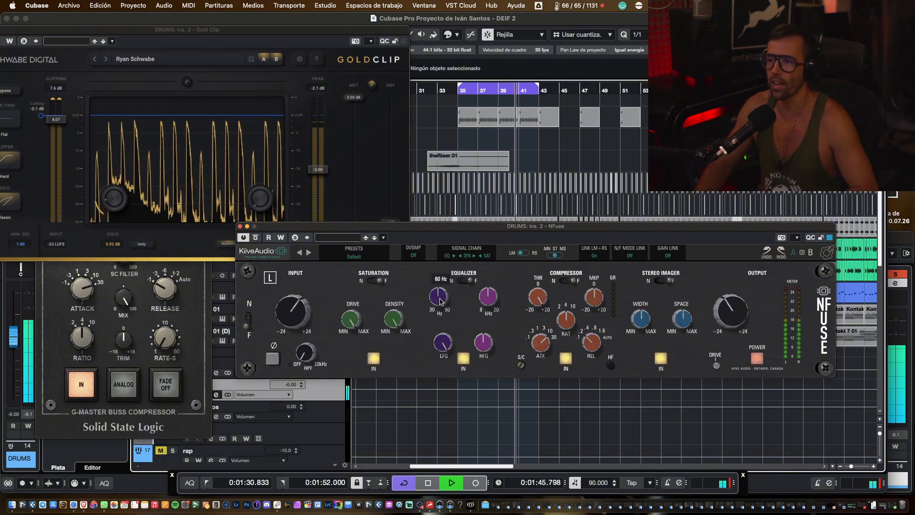
mouse_move(440, 304)
key(space)
drag(440, 303, 492, 171)
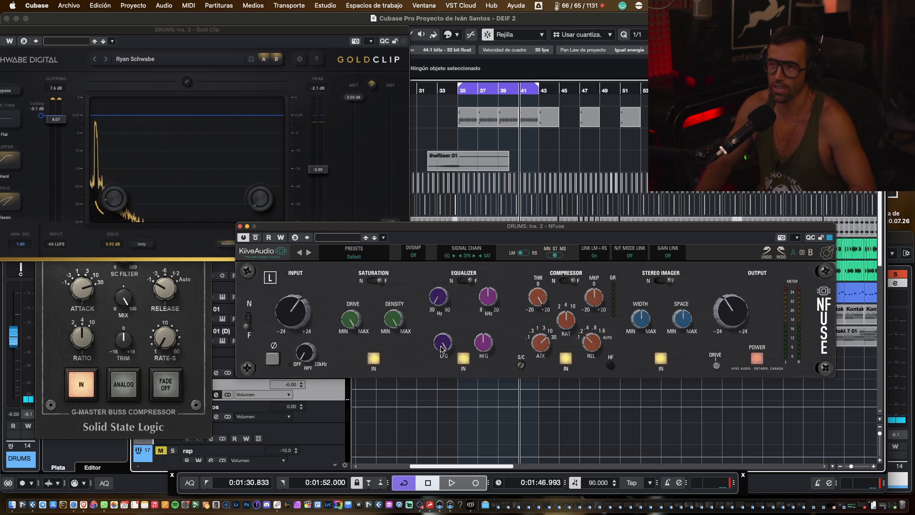
drag(436, 299, 466, 242)
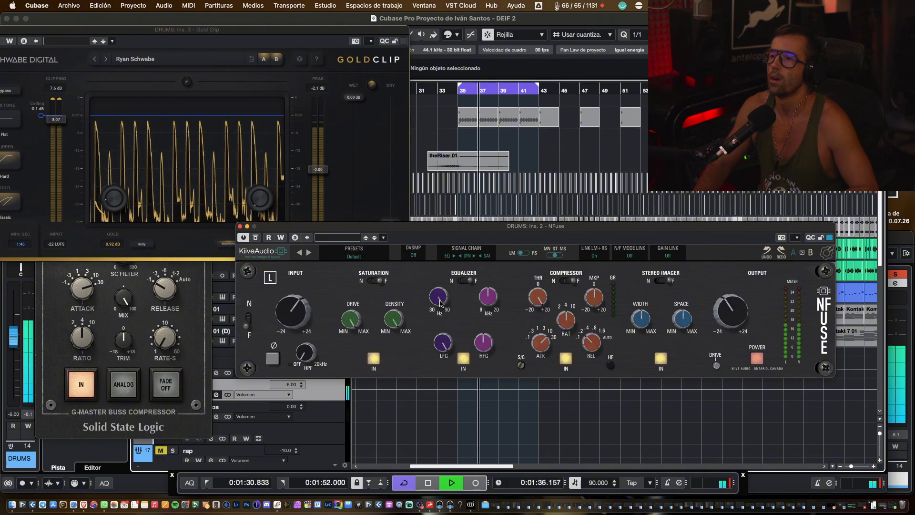
key(space)
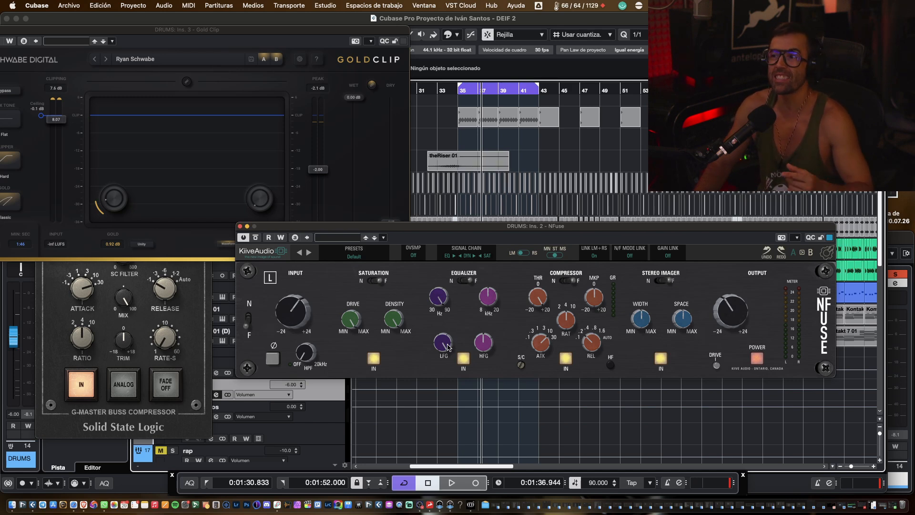
- Play the drums from the loop start, set the equalizer's low-band gain to about 4.99 dB and switch the compressor section off
key(KP_1)
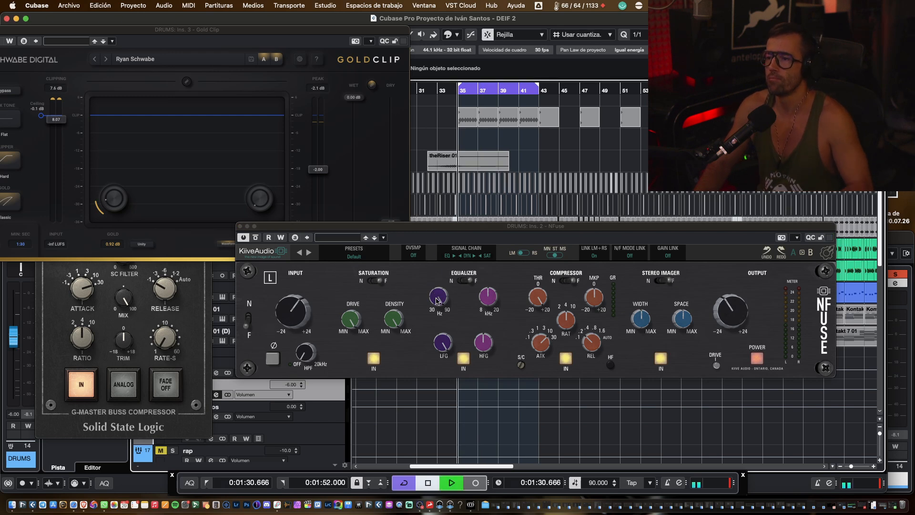
key(space)
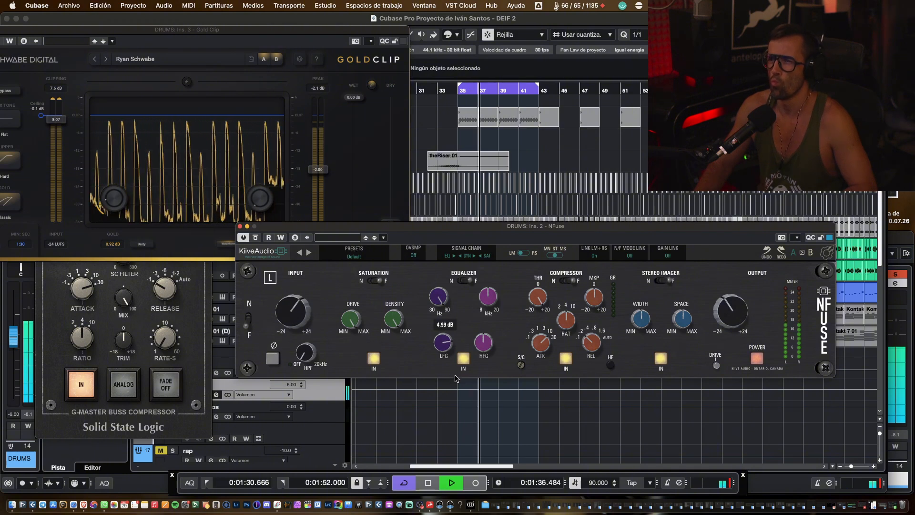
mouse_move(732, 308)
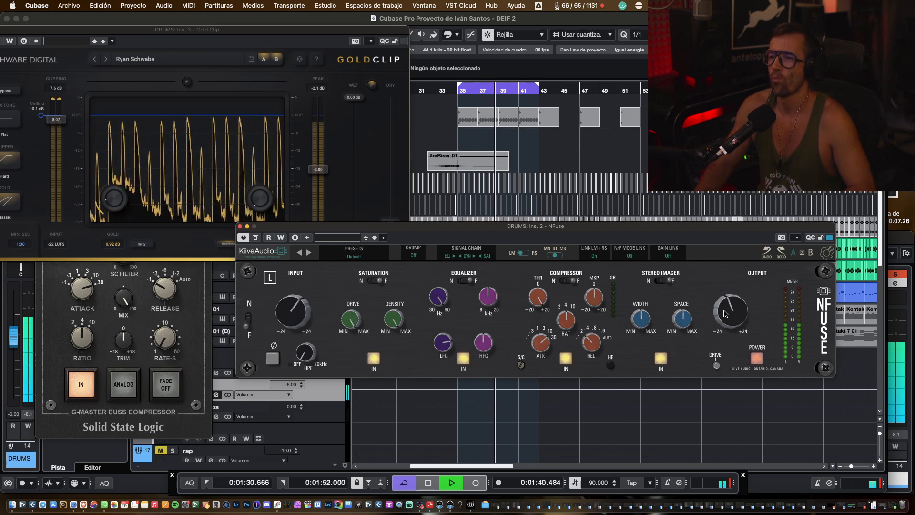
key(space)
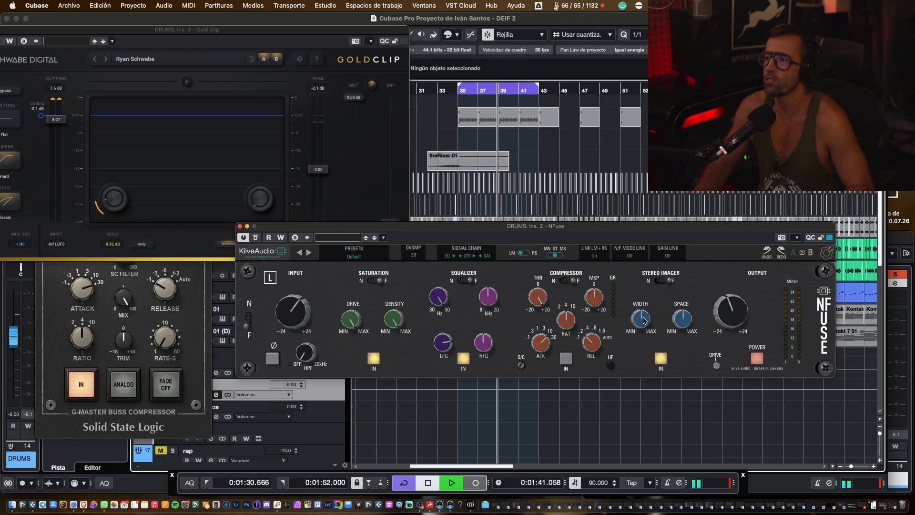
- Raise the stereo imager's Width and Space, switch the imager section off and resume playback of the drums
mouse_move(644, 317)
mouse_down()
mouse_move(642, 351)
mouse_move(658, 302)
mouse_move(652, 320)
mouse_up()
key(space)
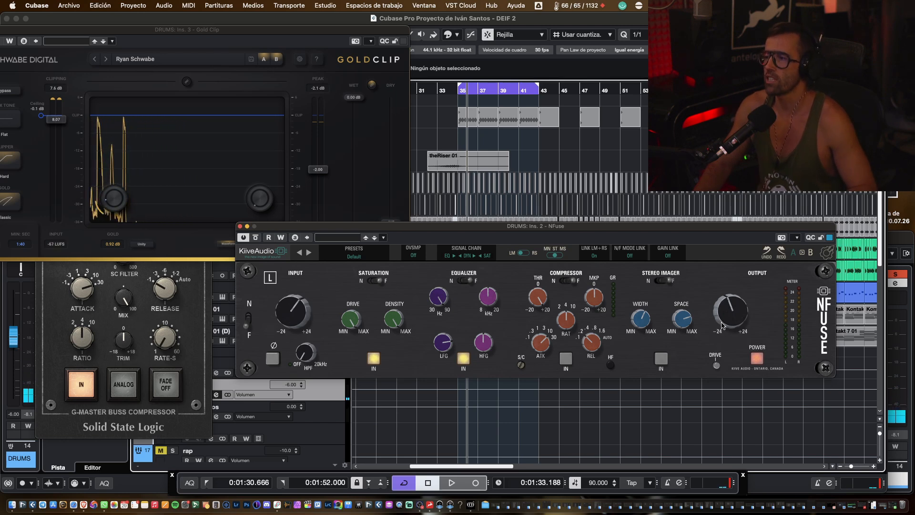
key(space)
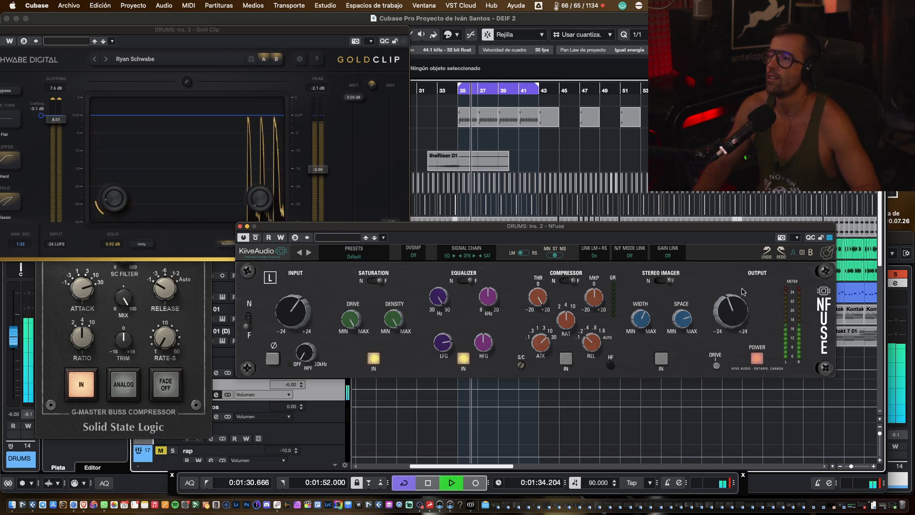
- Shift the NFuse window aside, enable its output Drive and set the output level to about -1.84 dB during playback
drag(643, 225, 486, 227)
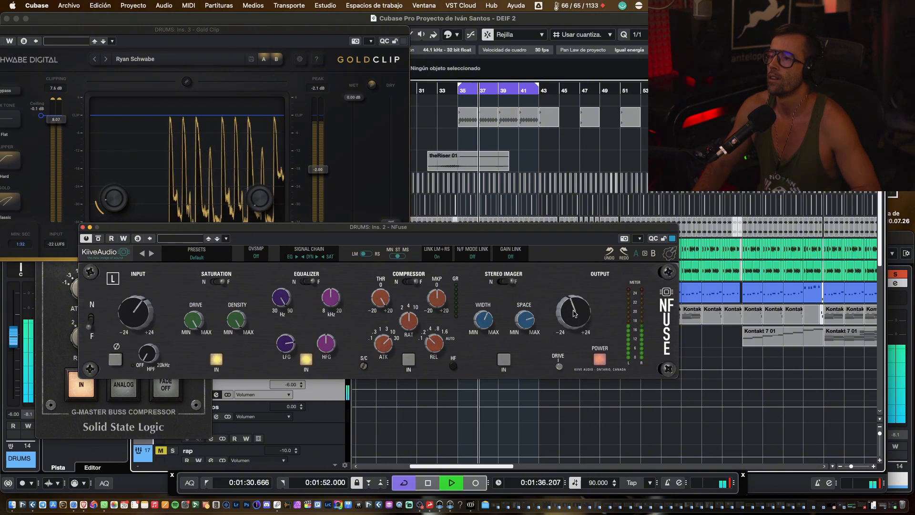
click(559, 366)
drag(575, 326, 582, 321)
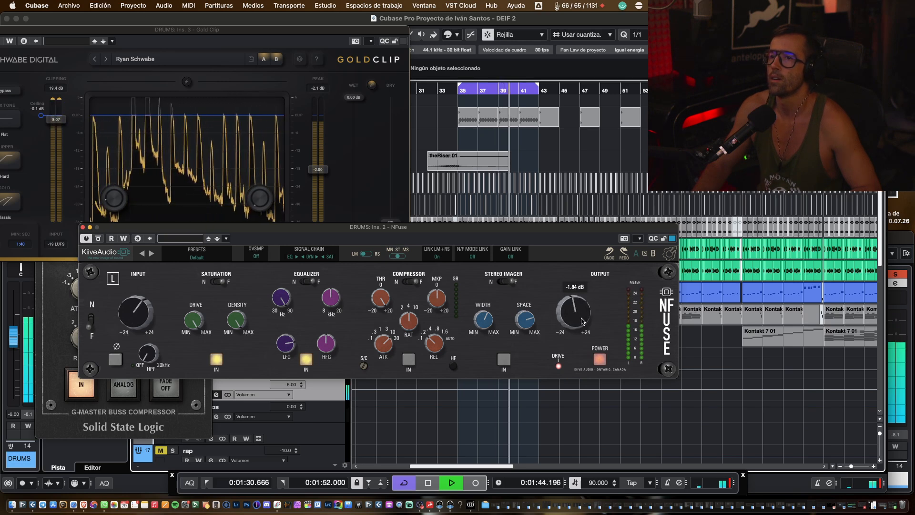
key(space)
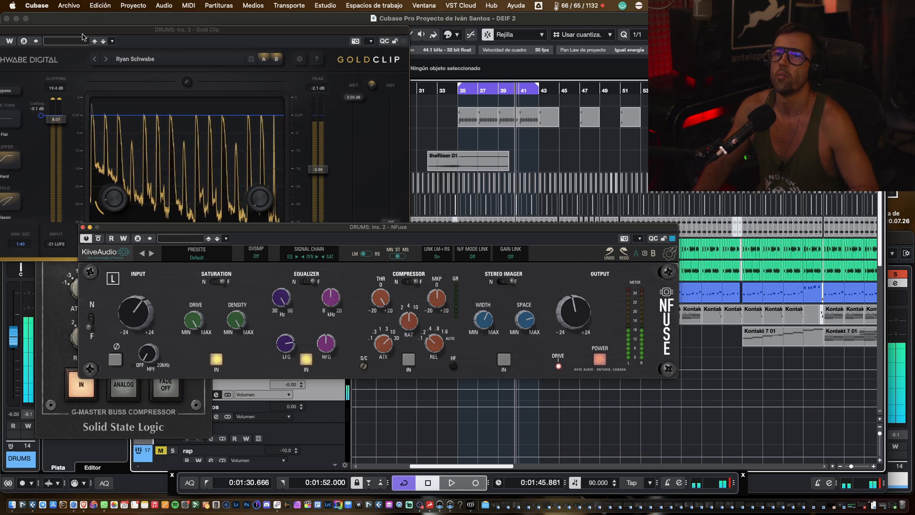
- Close the Gold Clip and SSLComp windows, reposition NFuse over the arrangement and place the playback position at bar 35
drag(40, 30, 109, 42)
click(38, 43)
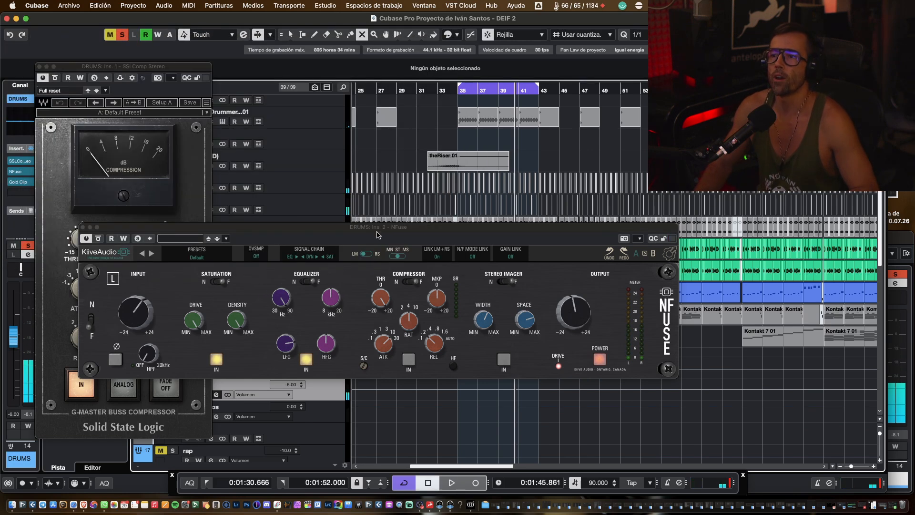
click(40, 67)
drag(335, 228, 490, 206)
click(461, 97)
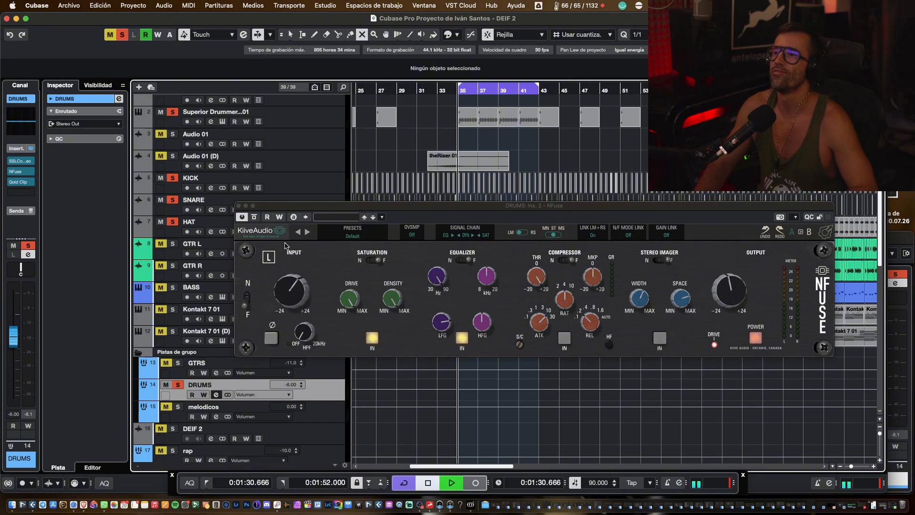
- Compare the drums with NFuse bypassed and engaged, lowering its output to about -11 dB to match levels
click(255, 218)
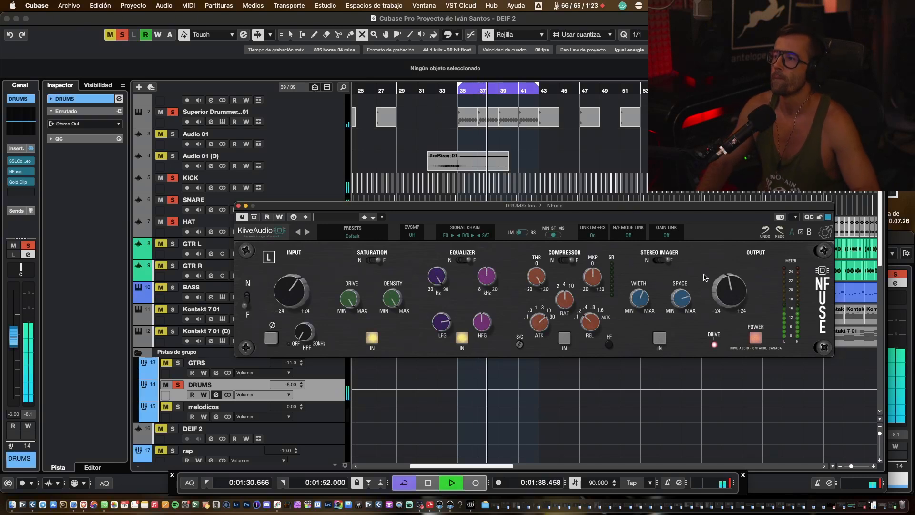
key(space)
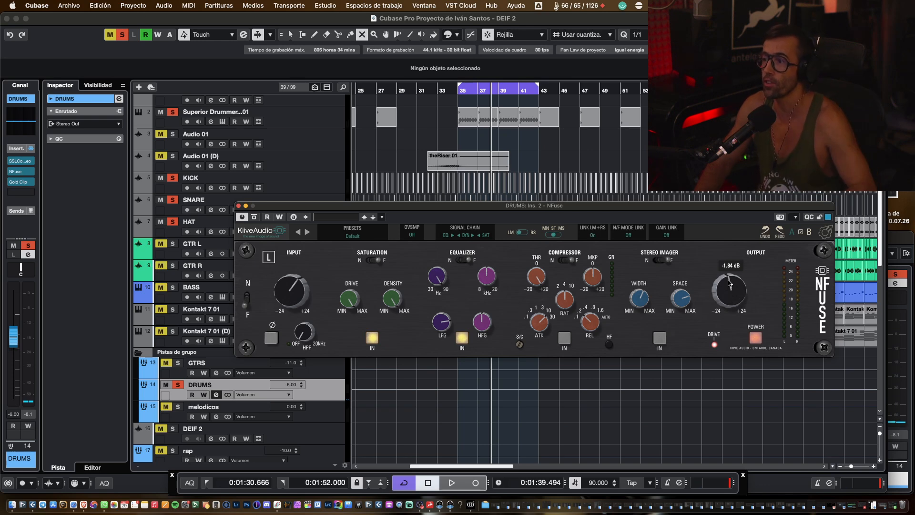
key(space)
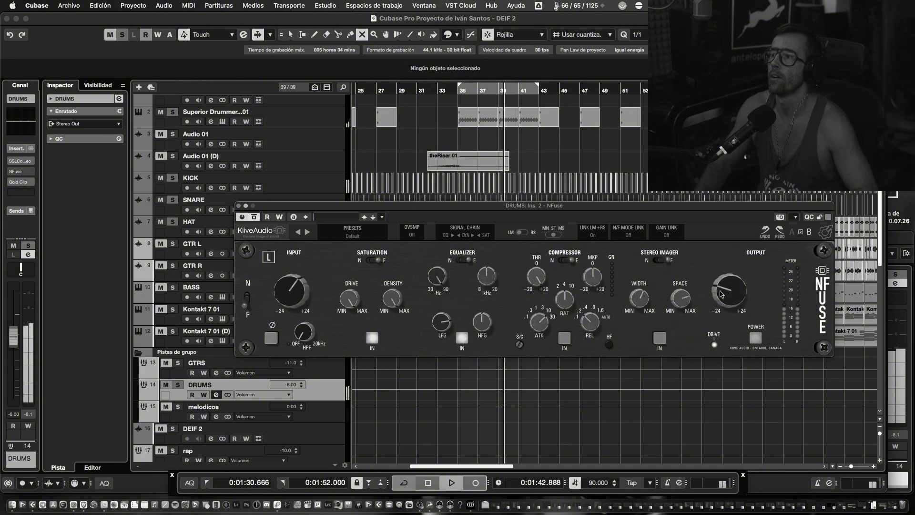
drag(721, 294, 721, 299)
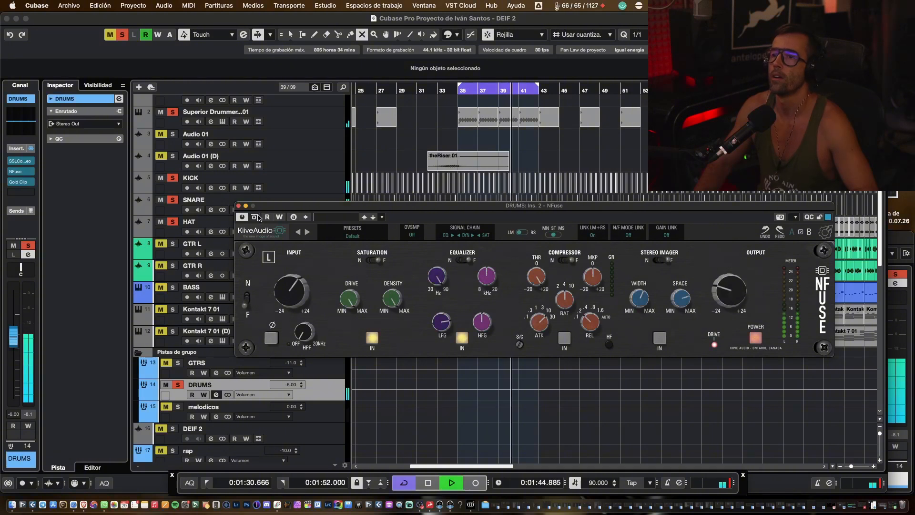
drag(723, 295, 723, 293)
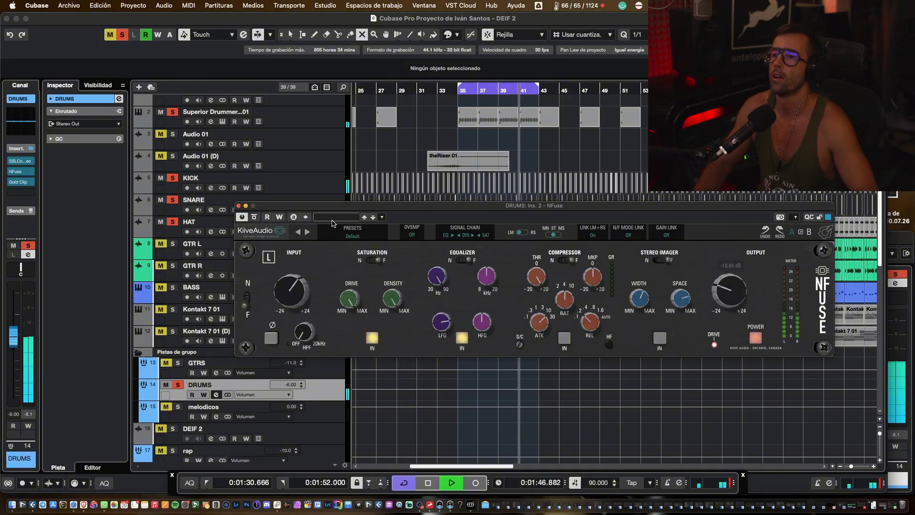
click(254, 217)
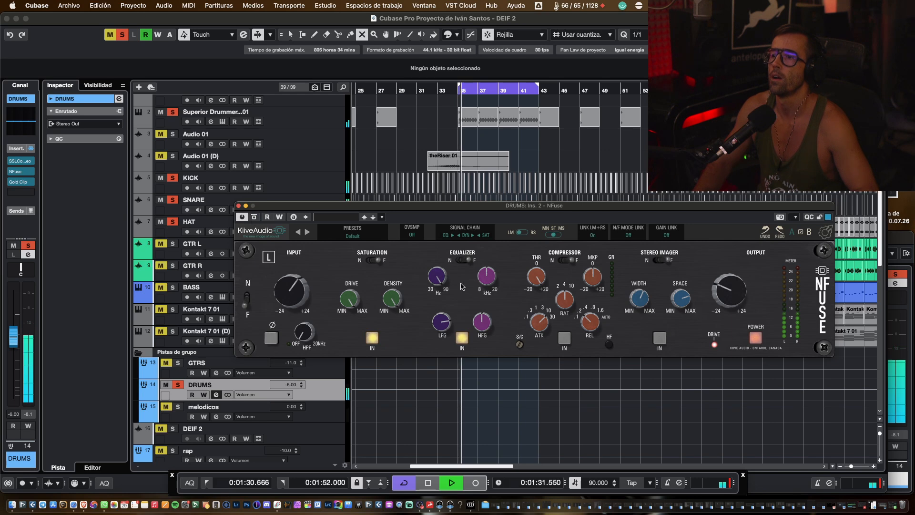
- While the drums play, lower the equalizer's low-band frequency, raise its high-band gain slightly and lower the high-band frequency
mouse_move(444, 281)
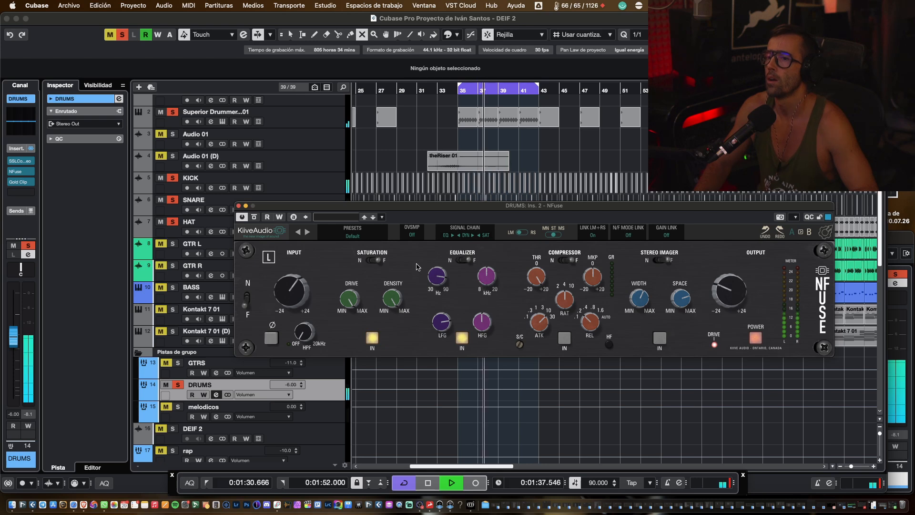
drag(488, 316, 492, 309)
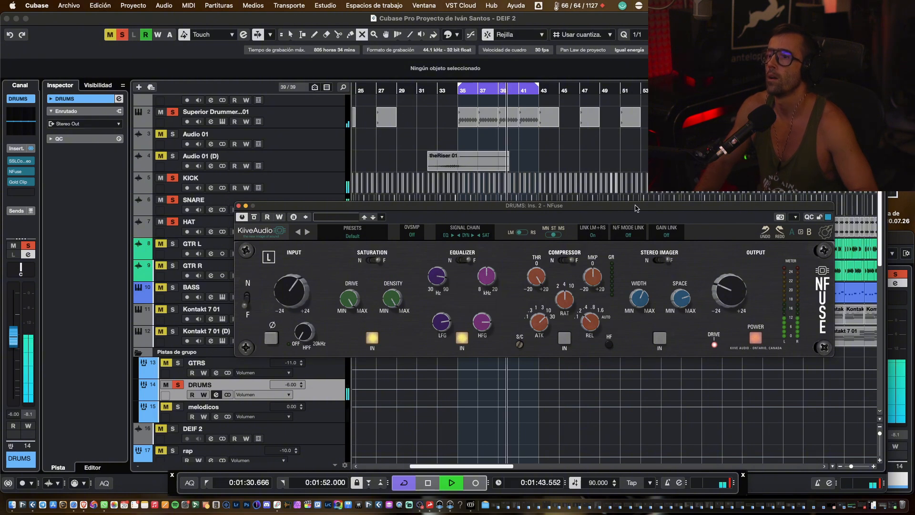
mouse_move(487, 282)
drag(484, 289, 483, 347)
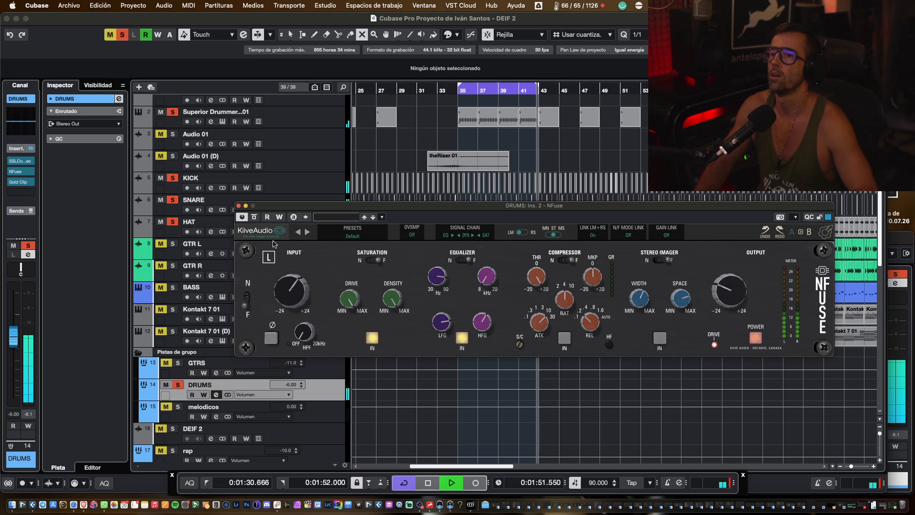
- Audition the drums again to compare the NFuse processing against the bypassed signal
key(space)
key(space)
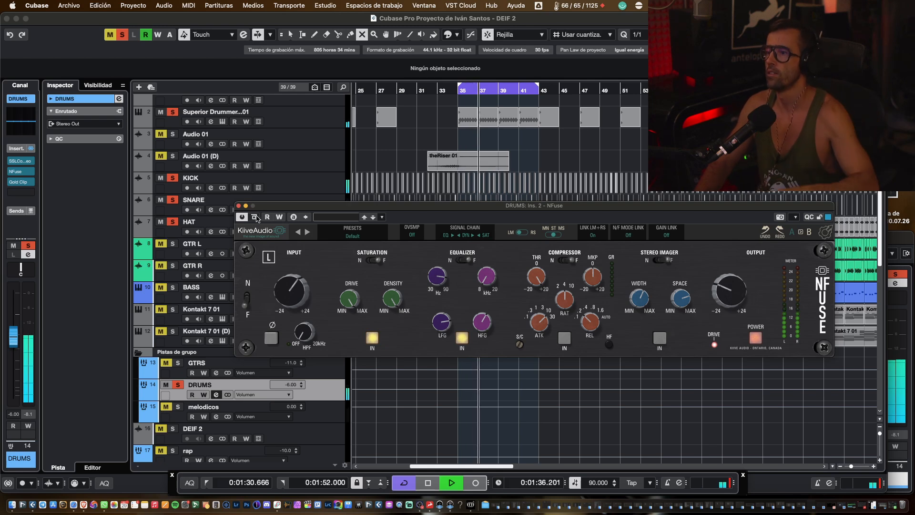
key(space)
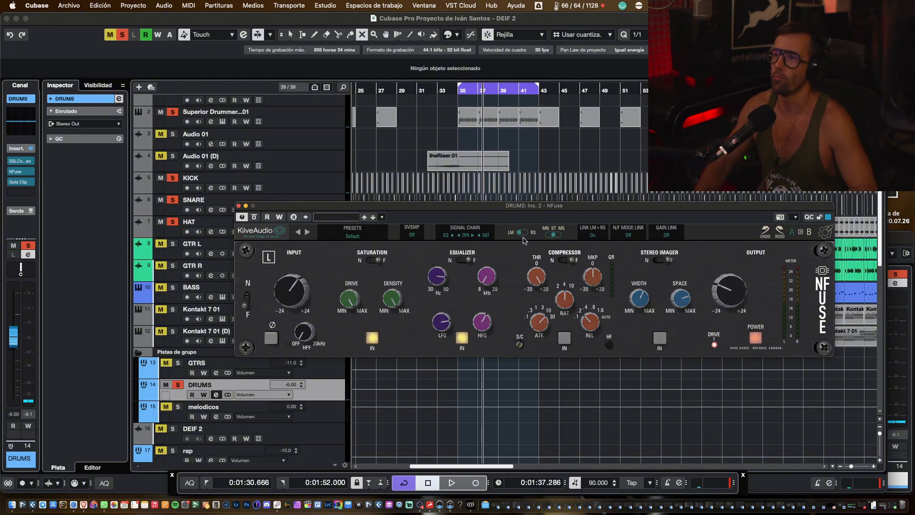
- Open the NFuse insert on the Stereo Out from the mixer, close the mixer and reposition the plug-in window
key(space)
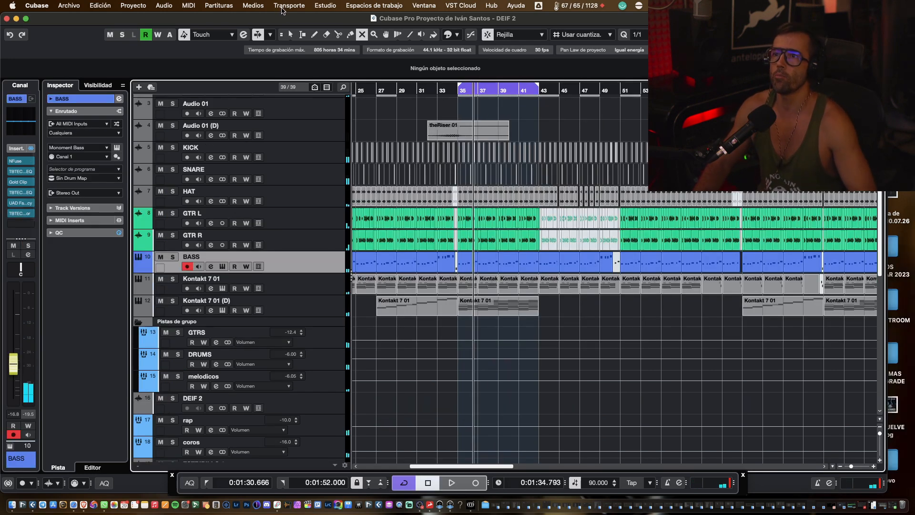
key(F3)
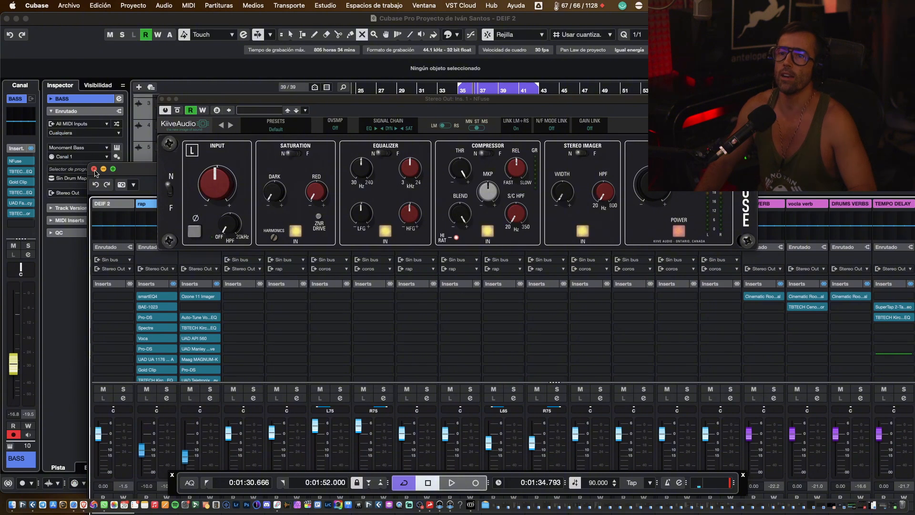
click(94, 169)
drag(418, 102, 479, 208)
- While the mix plays, raise the Dark saturation to just past midway and the Red saturation slightly on the Stereo Out NFuse
key(space)
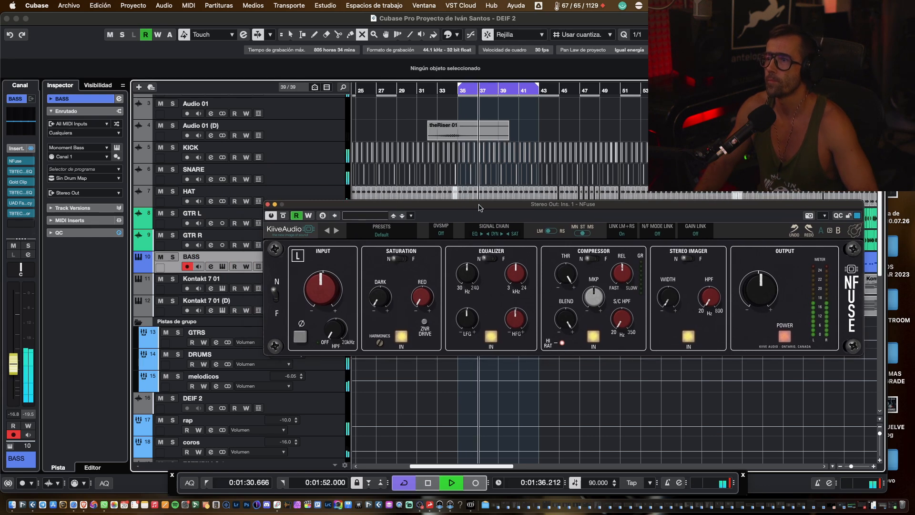
drag(381, 300, 403, 265)
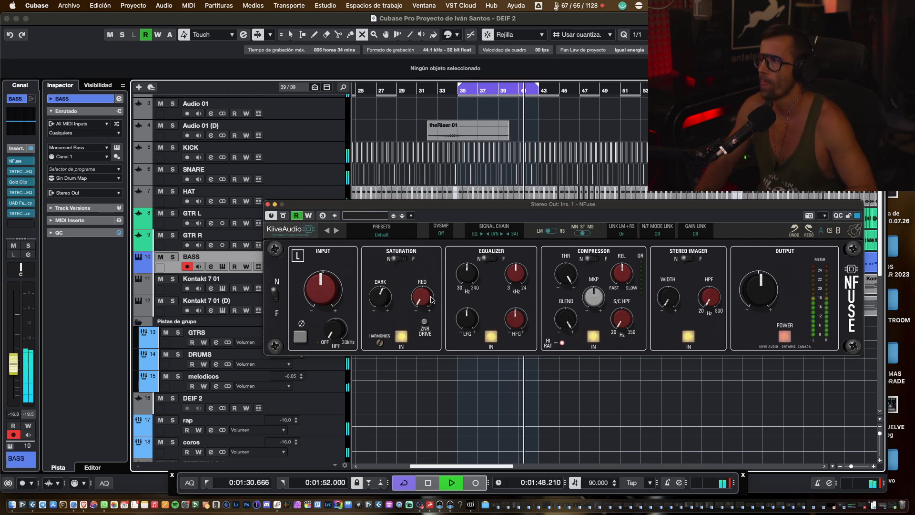
mouse_move(422, 300)
mouse_down()
mouse_move(456, 193)
mouse_move(436, 298)
mouse_up()
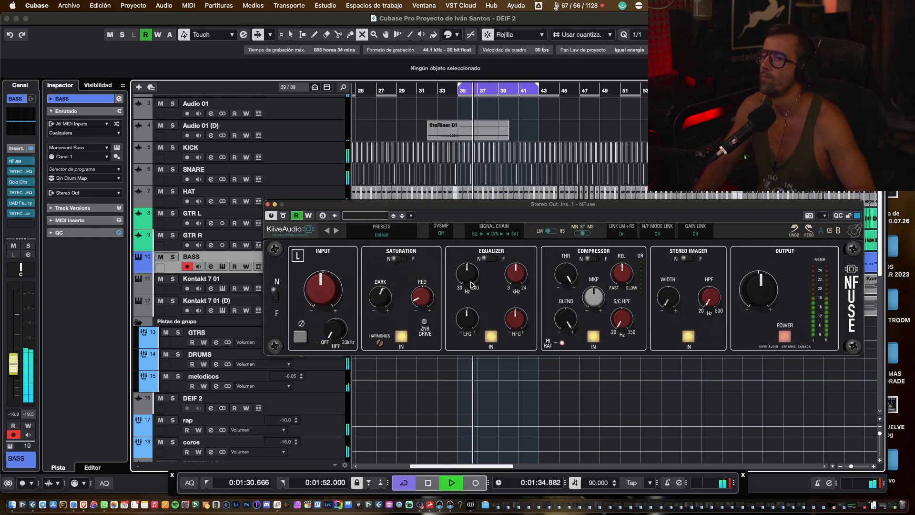
- Give the equalizer's low band a moderate boost and lower its frequency, then stop playback
drag(487, 204, 435, 186)
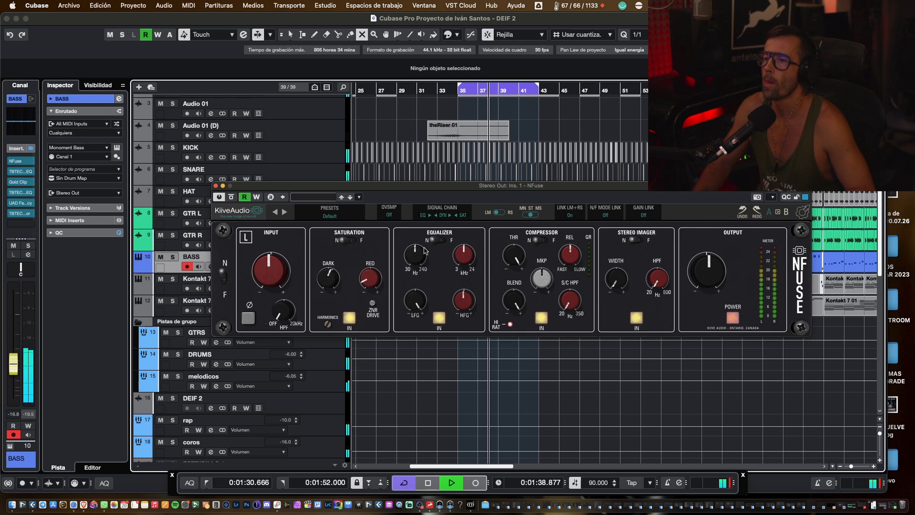
drag(410, 281, 419, 299)
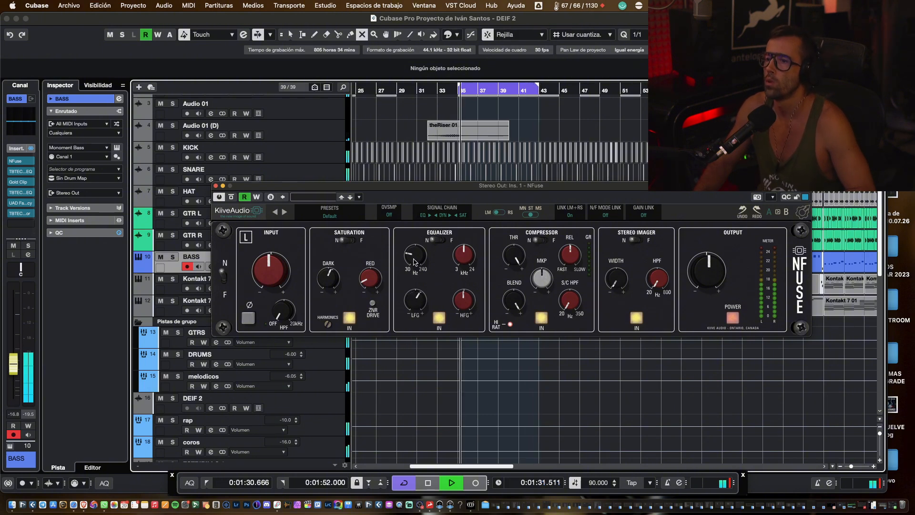
drag(415, 260, 445, 271)
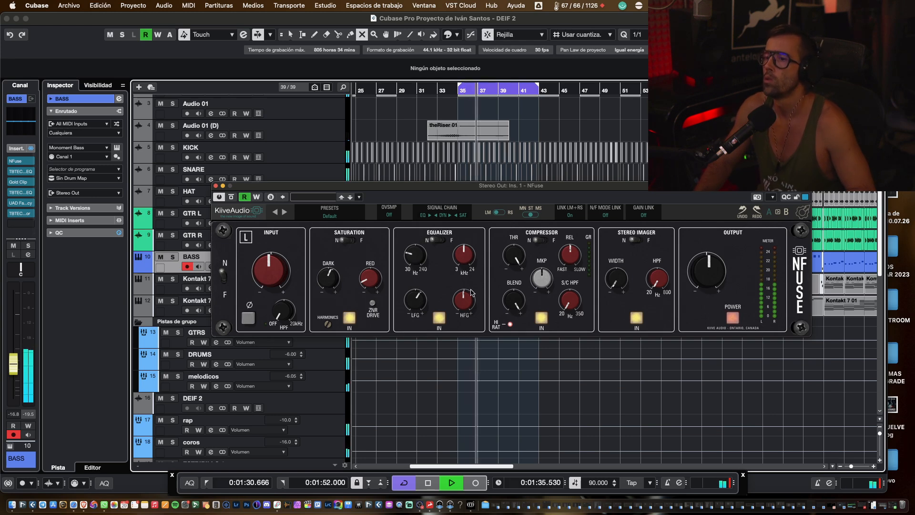
key(space)
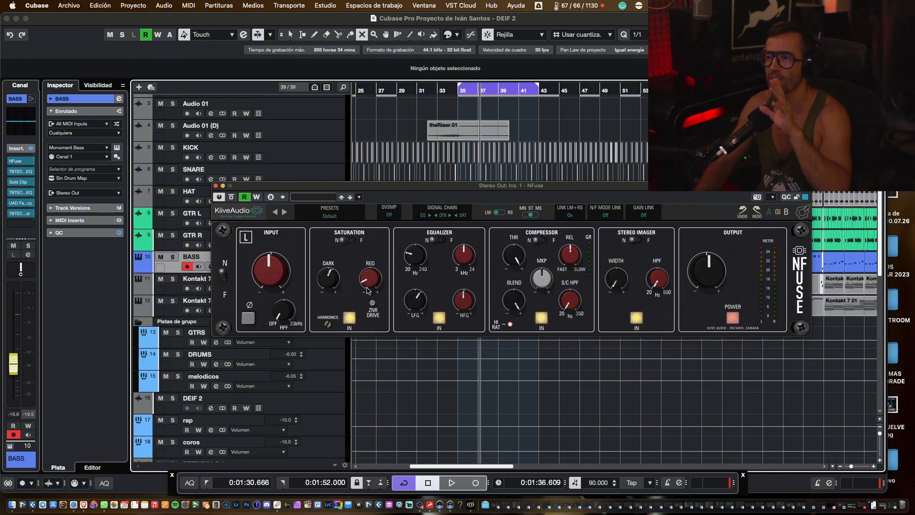
- With the mix playing, raise the equalizer's high-band frequency past midway and boost its high-band gain slightly
drag(366, 186, 386, 189)
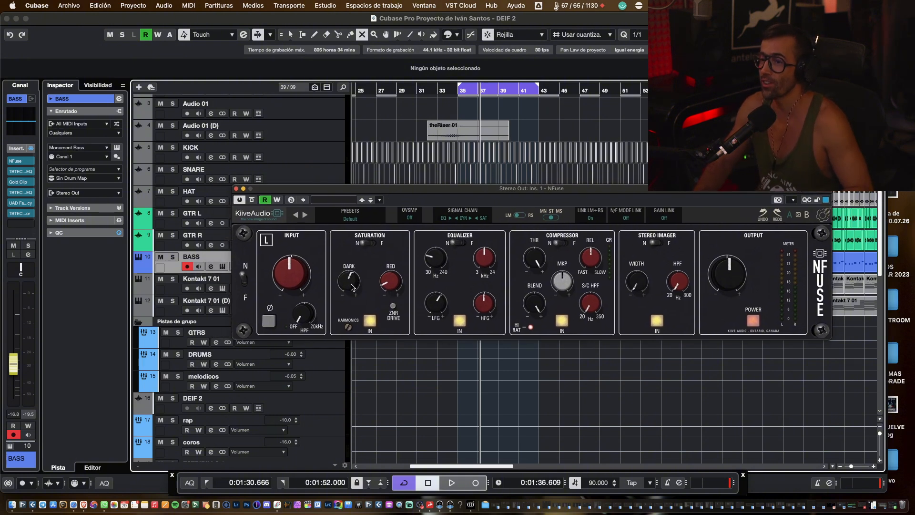
drag(465, 193, 453, 194)
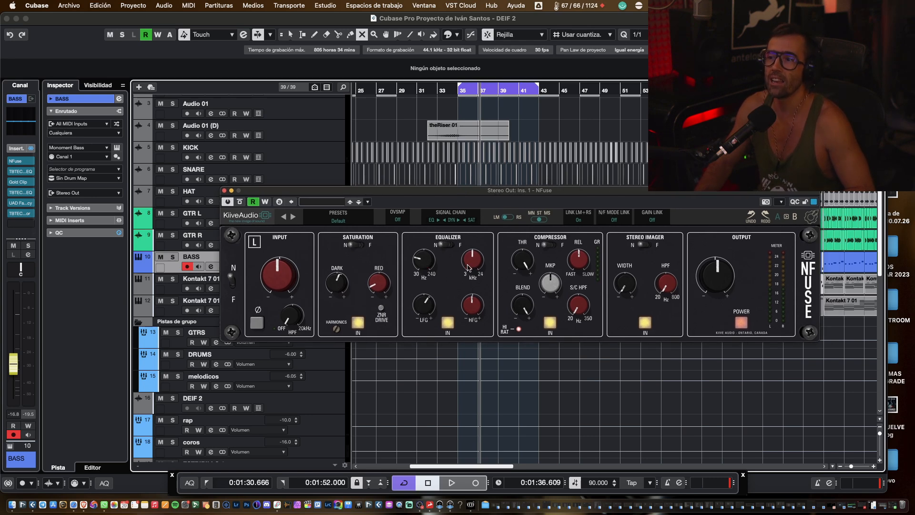
key(space)
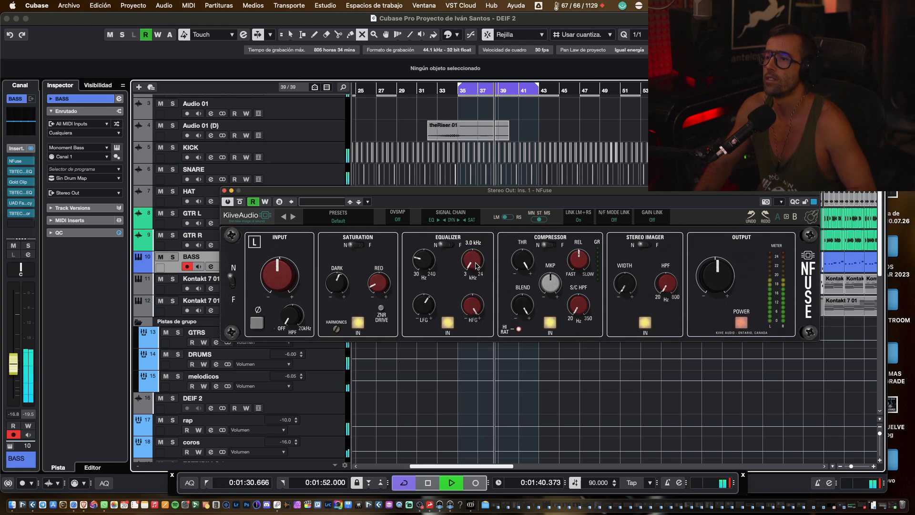
drag(472, 261, 510, 179)
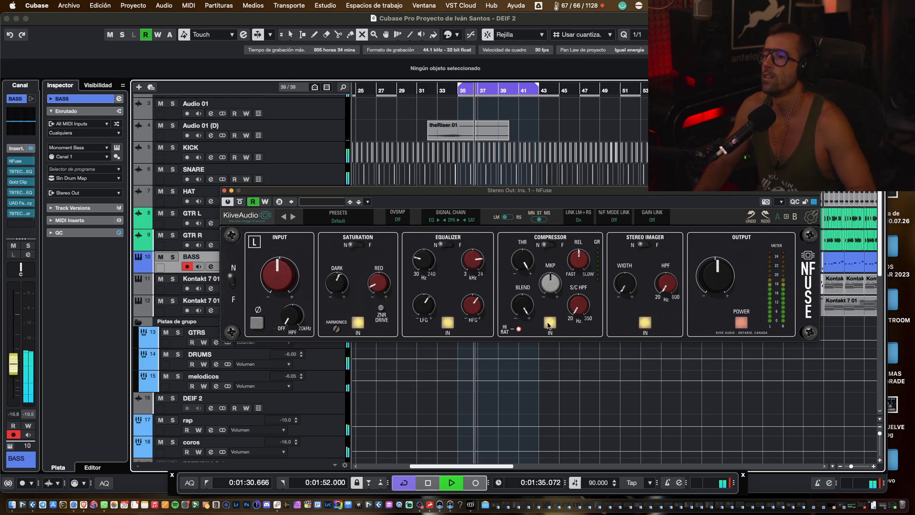
key(space)
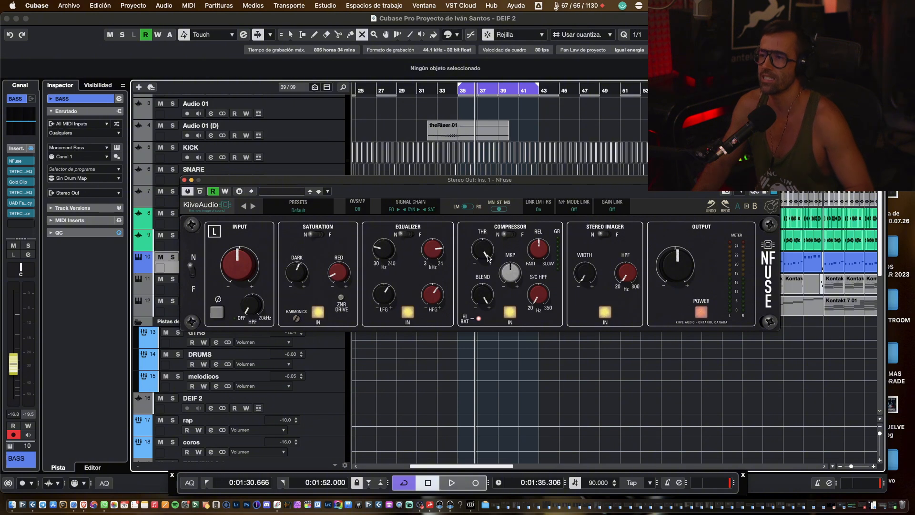
- During playback, lower the compressor's threshold to about -8.3 dB and raise its sidechain high-pass frequency
key(space)
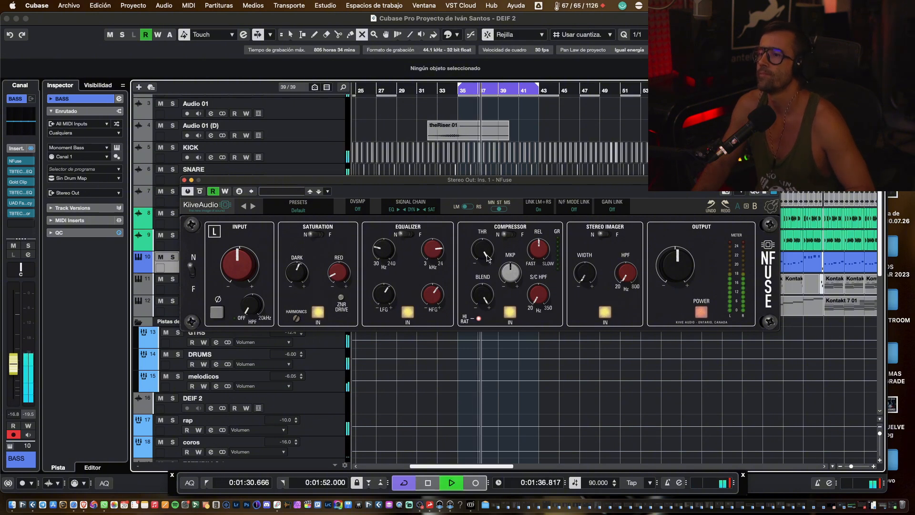
drag(487, 258, 486, 289)
key(space)
mouse_move(542, 288)
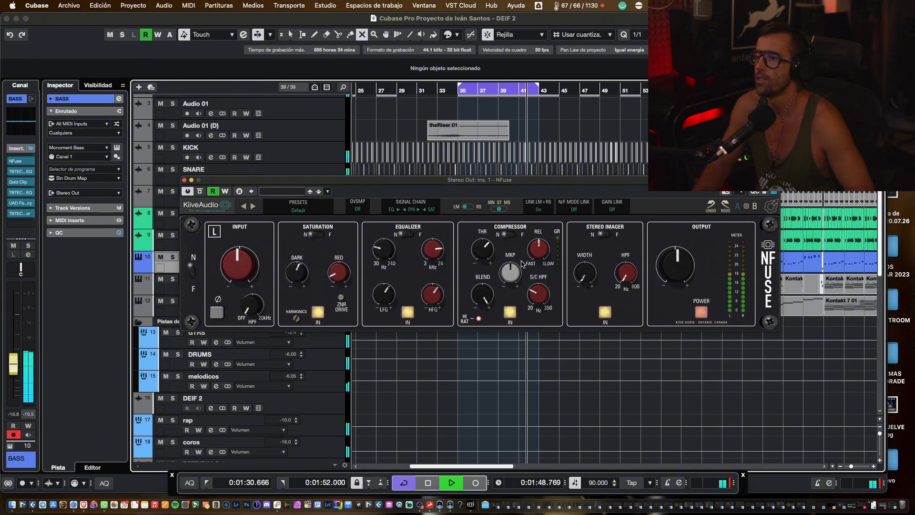
- Compare the mix with the compressor section switched out and back in
click(510, 312)
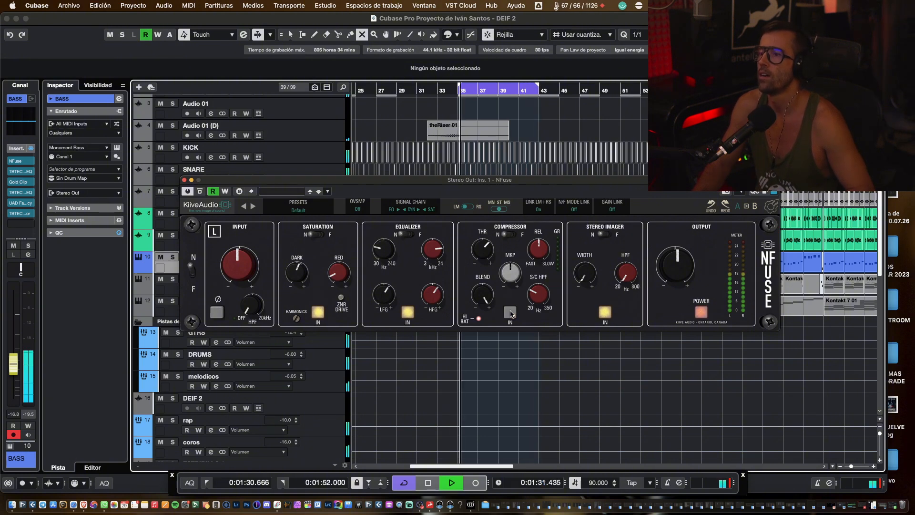
click(510, 312)
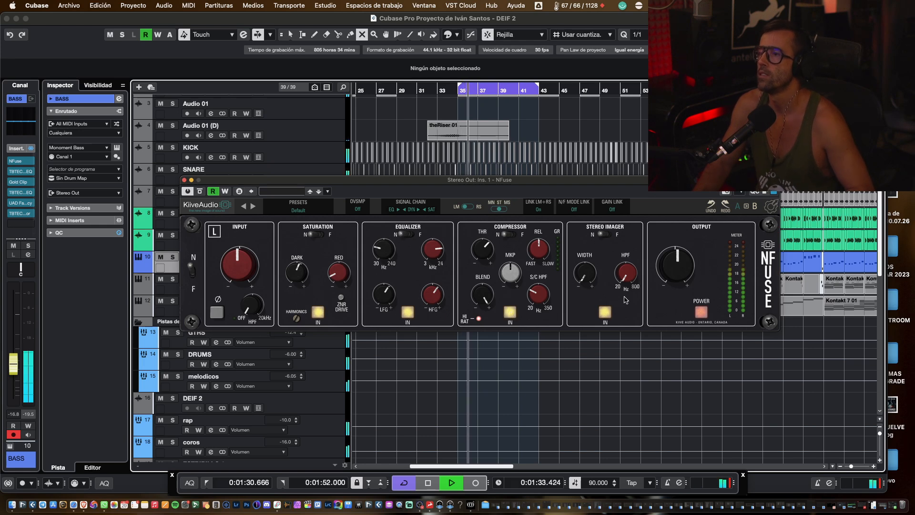
key(space)
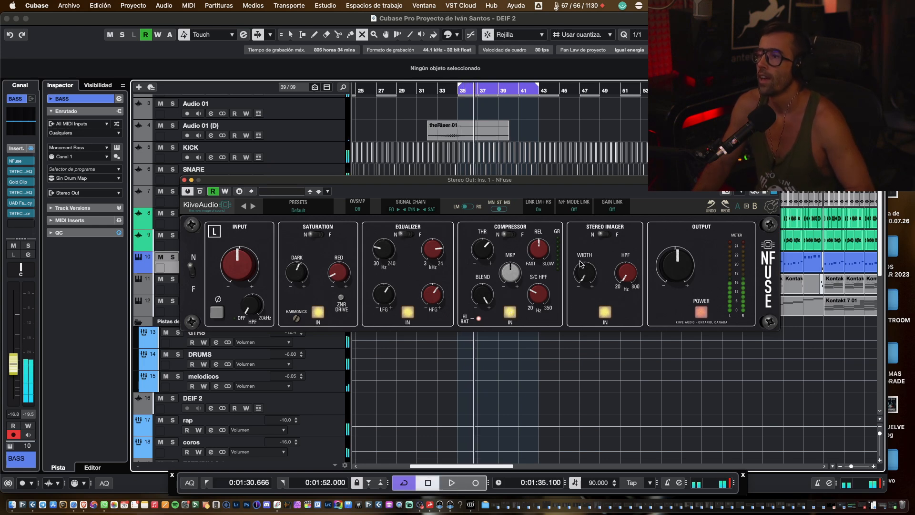
- Set the stereo imager's width to about 4 and its high-pass frequency to about 300 Hz
drag(609, 188, 516, 205)
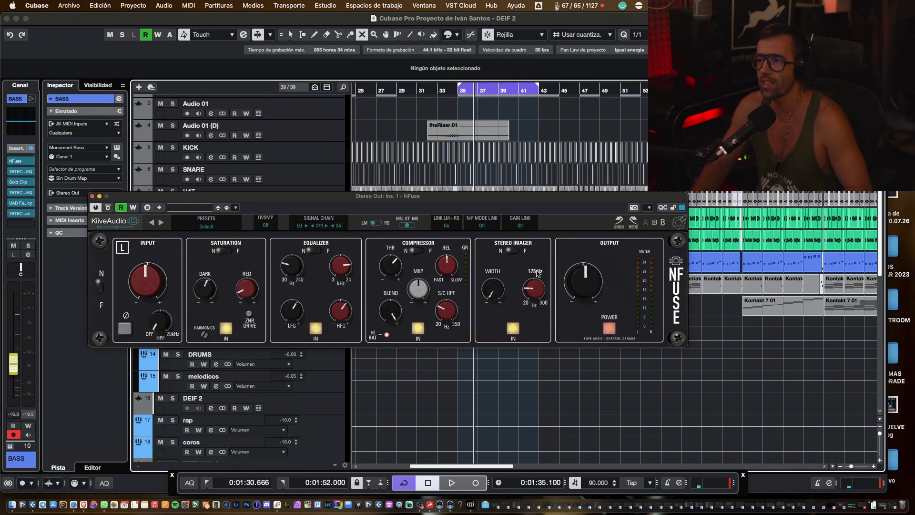
drag(537, 273, 547, 281)
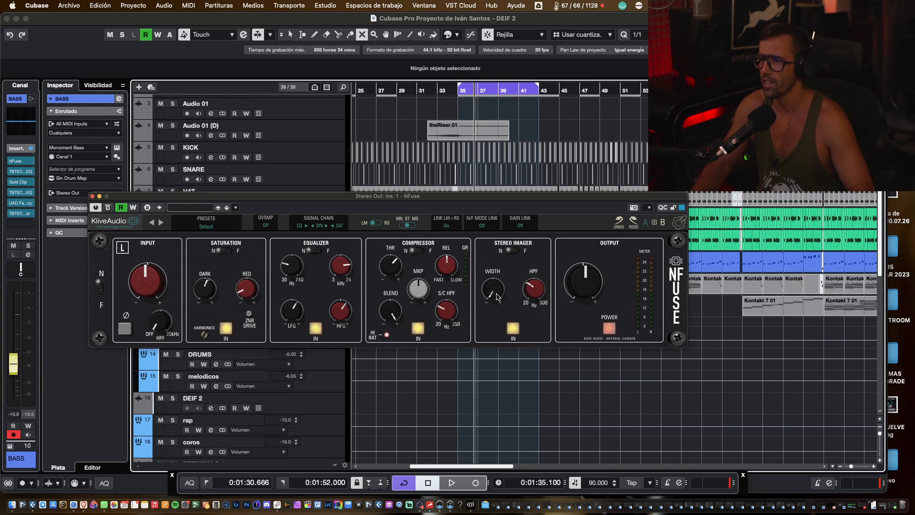
key(space)
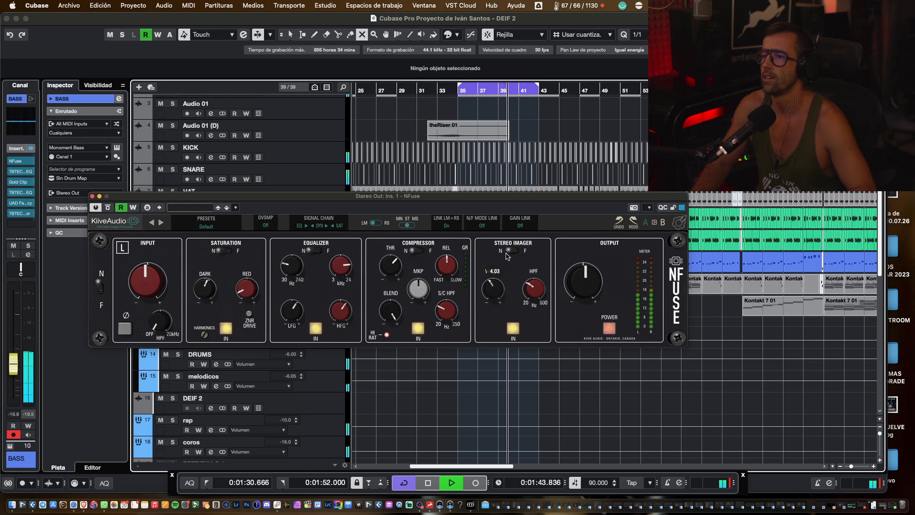
mouse_move(540, 282)
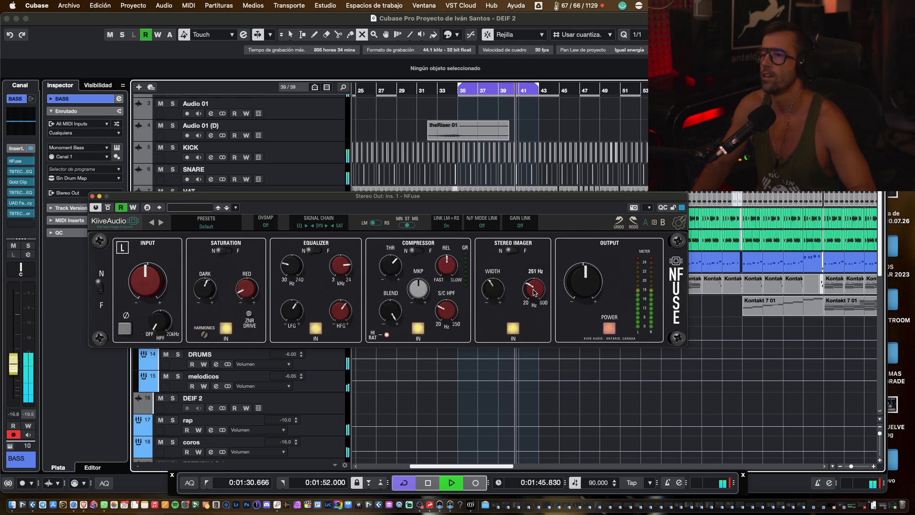
drag(540, 282, 537, 288)
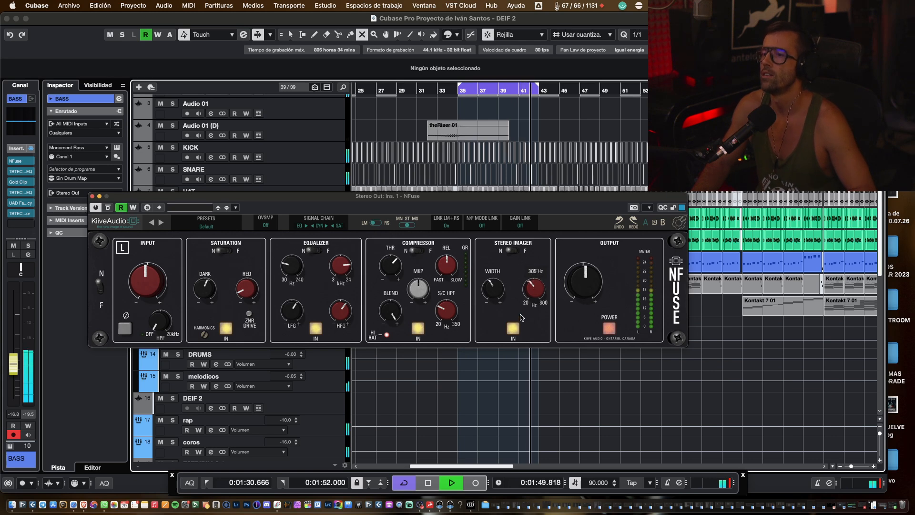
- Compare the mix with the stereo imager section switched out and back in
click(513, 328)
click(513, 327)
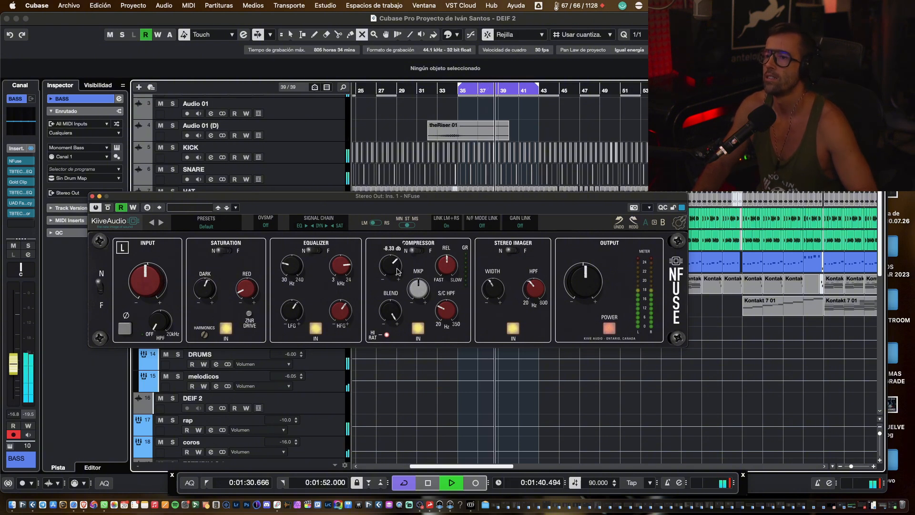
key(space)
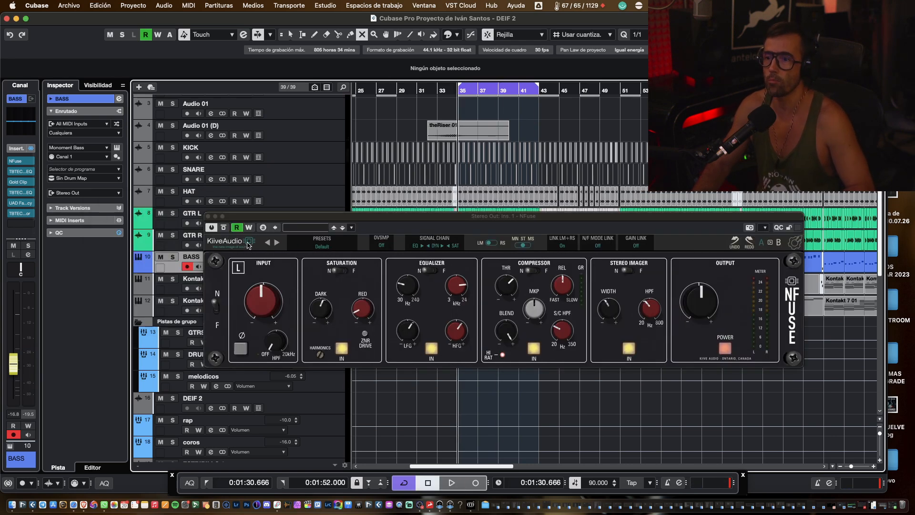
- Raise the input gain while lowering the output to compensate, and readjust the compressor threshold by ear
key(space)
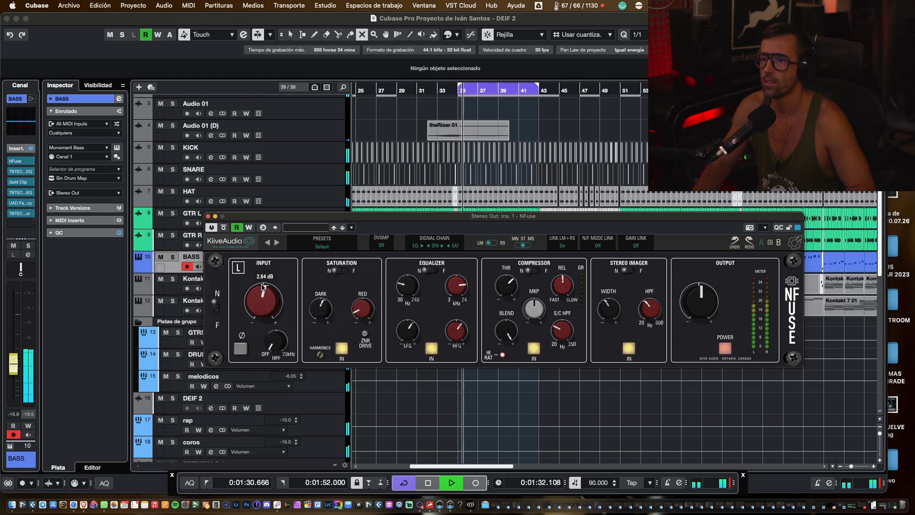
drag(699, 301, 699, 310)
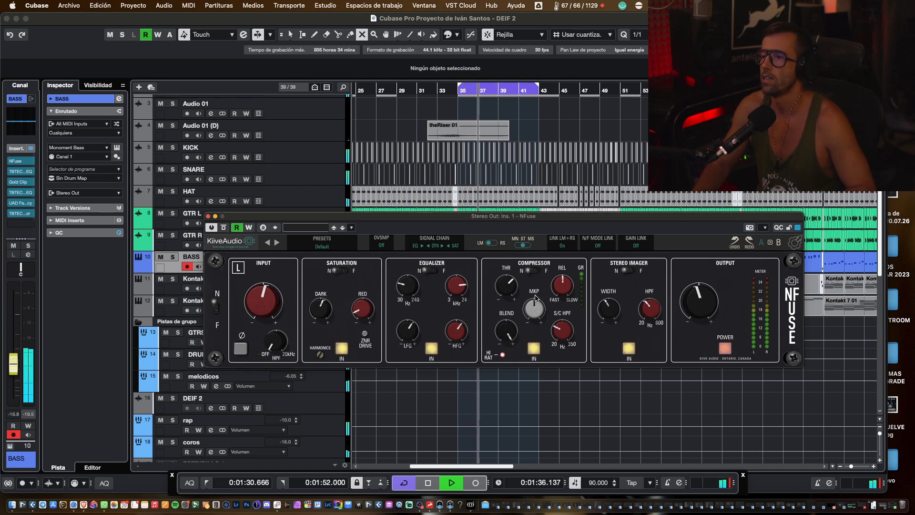
click(516, 291)
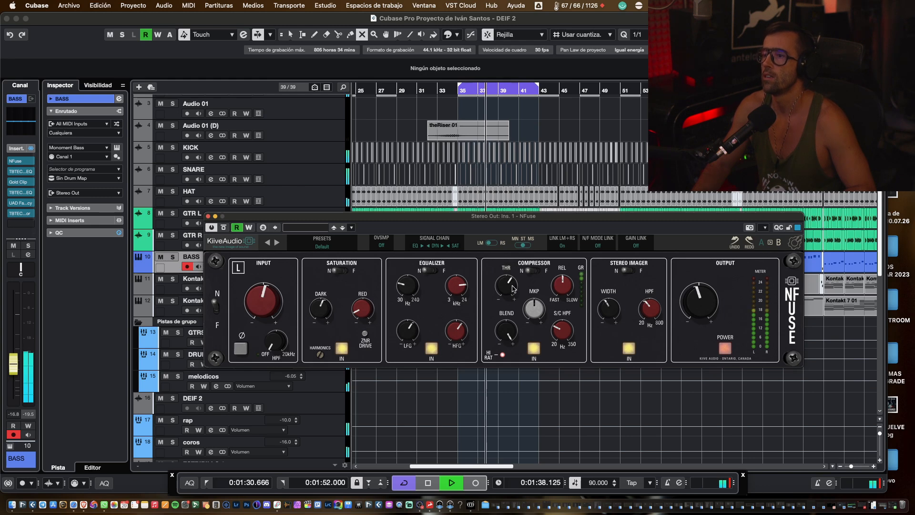
drag(511, 286, 513, 278)
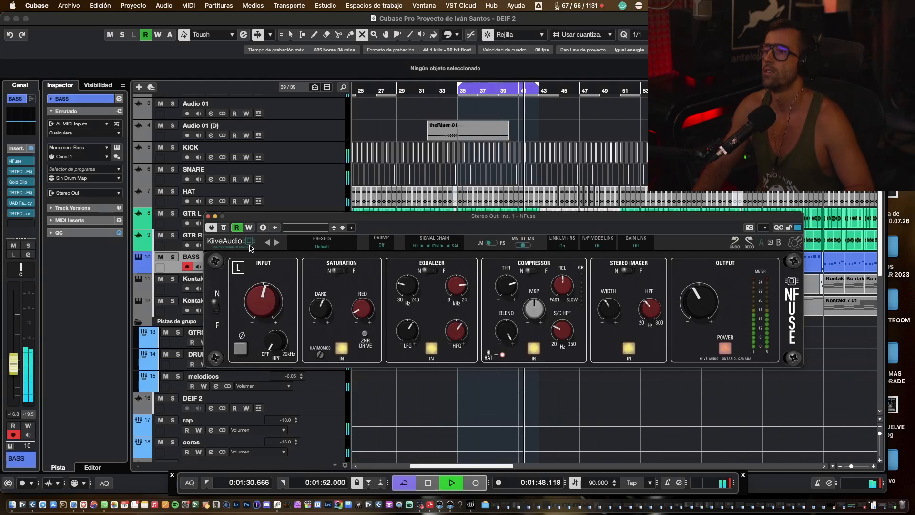
key(space)
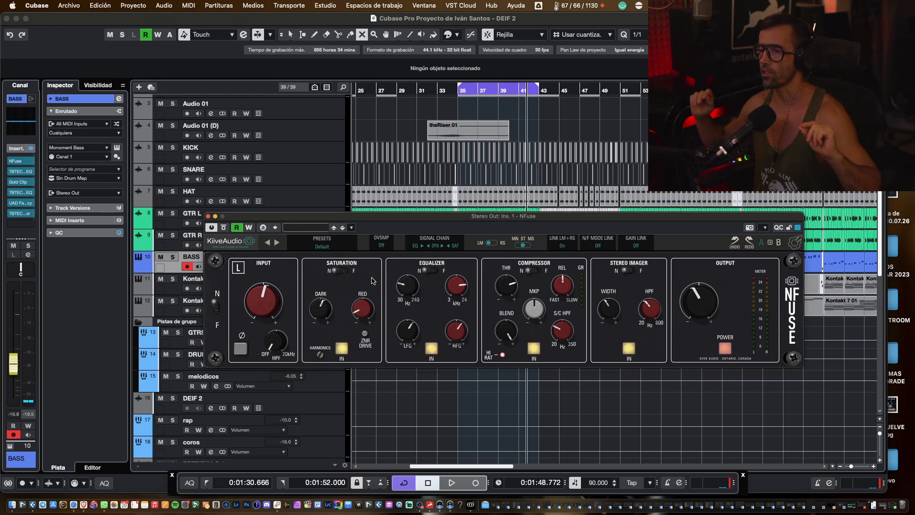
- Play the mix and compare it with NFuse bypassed and engaged on the Stereo Out
key(space)
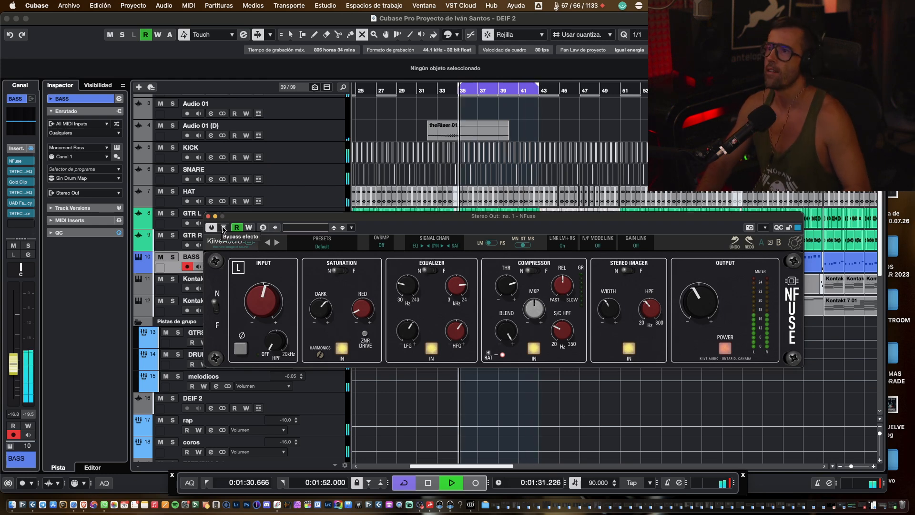
click(224, 227)
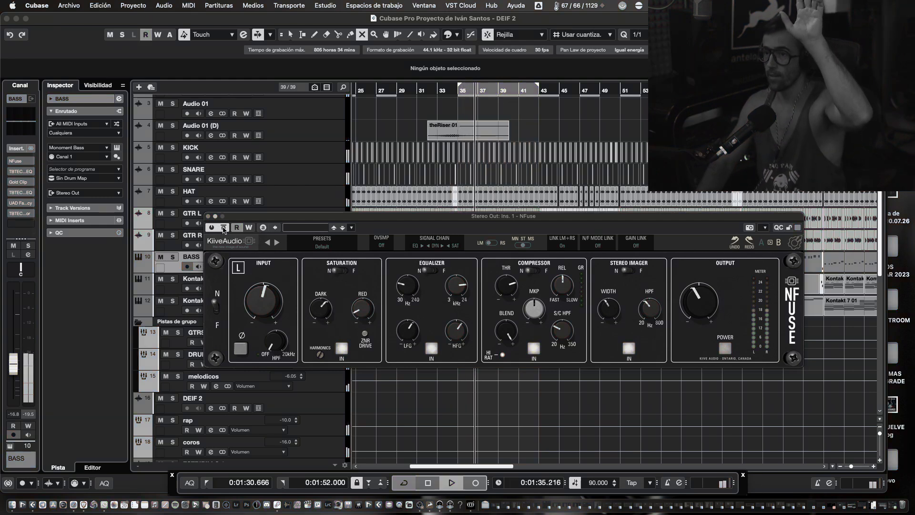
click(224, 228)
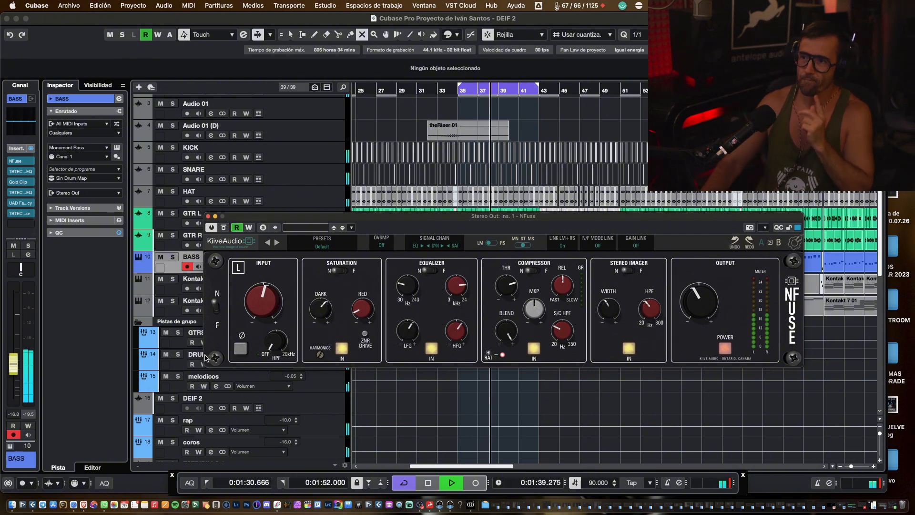
key(space)
drag(549, 218, 629, 227)
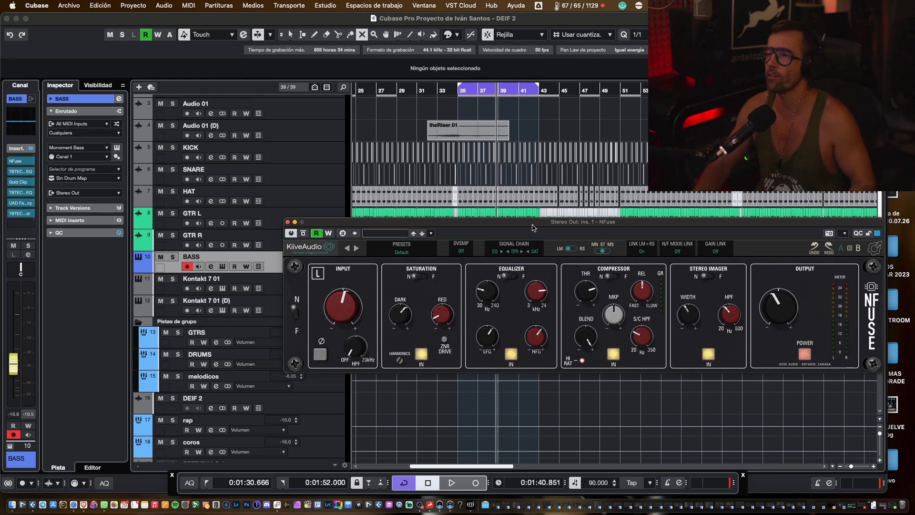
drag(532, 224, 449, 236)
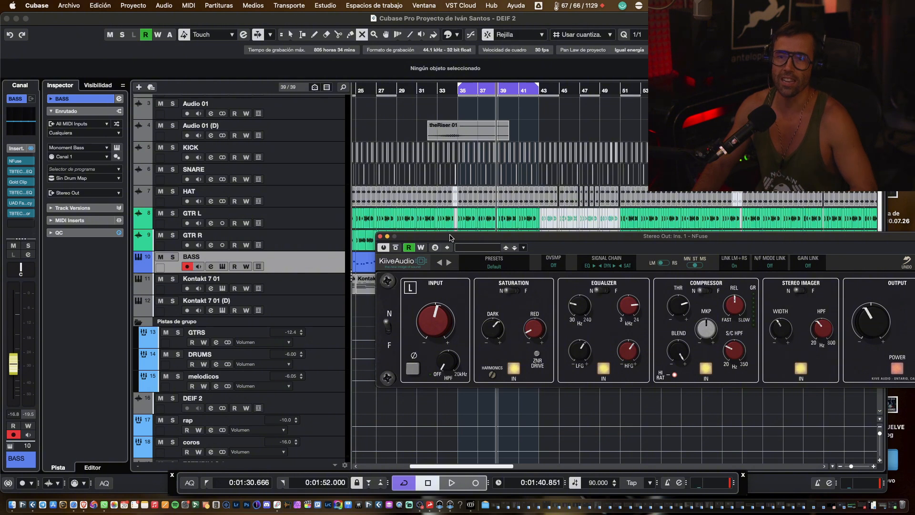
drag(450, 237, 456, 239)
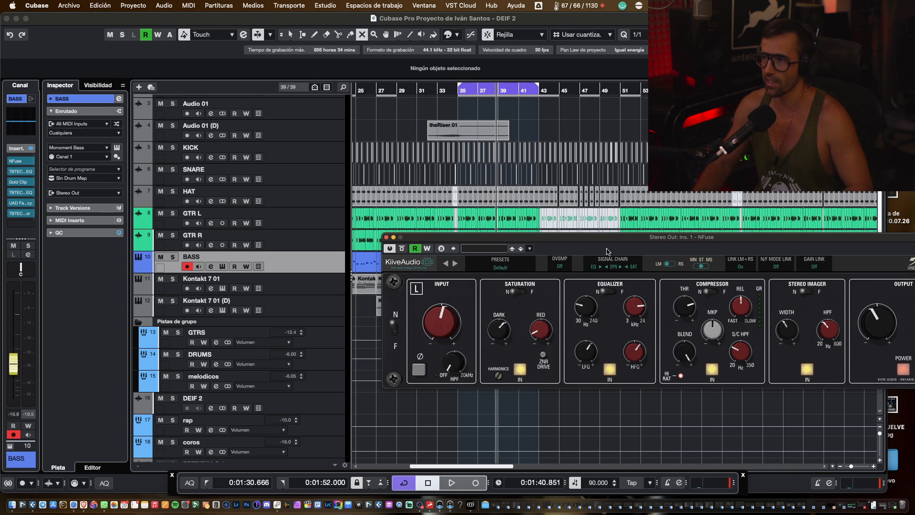
drag(611, 237, 477, 227)
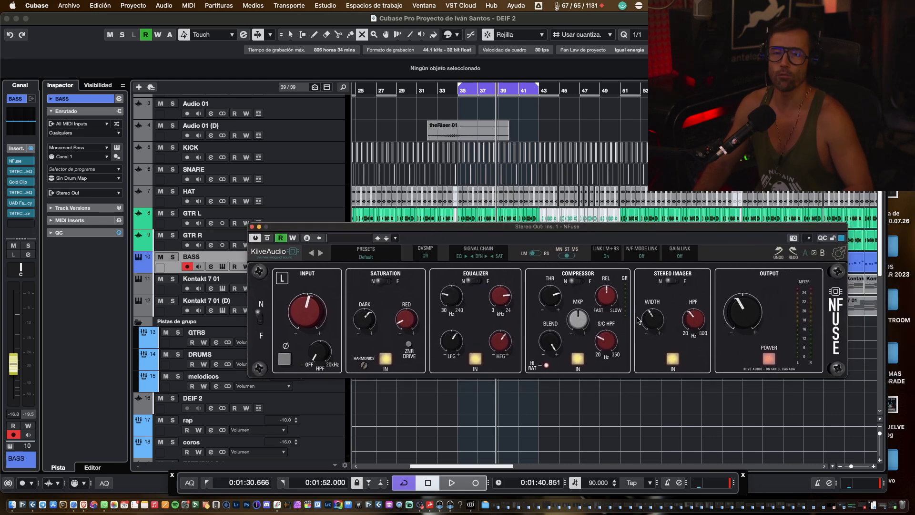
drag(323, 228, 357, 206)
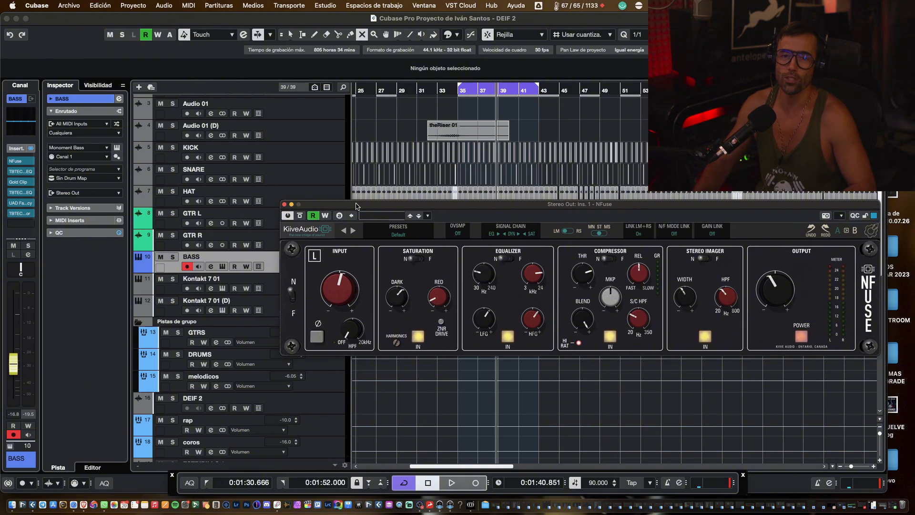